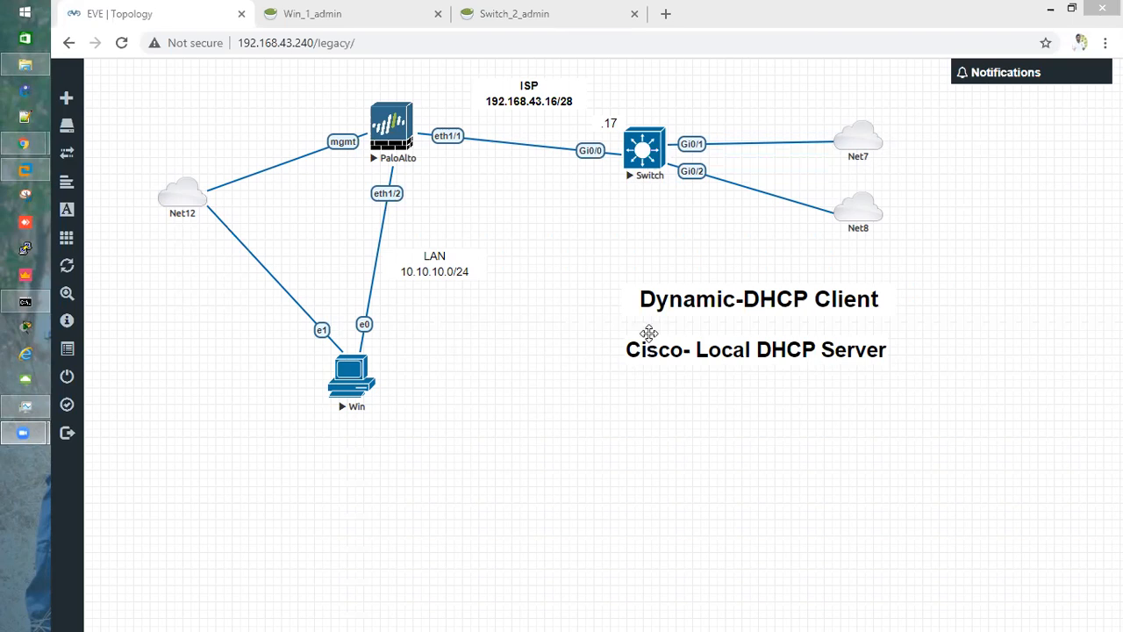
Reposition the "Dynamic-DHCP Client" and "Cisco- Local DHCP Server" text labels on the lab topology
drag(662, 303, 653, 299)
drag(655, 349, 674, 360)
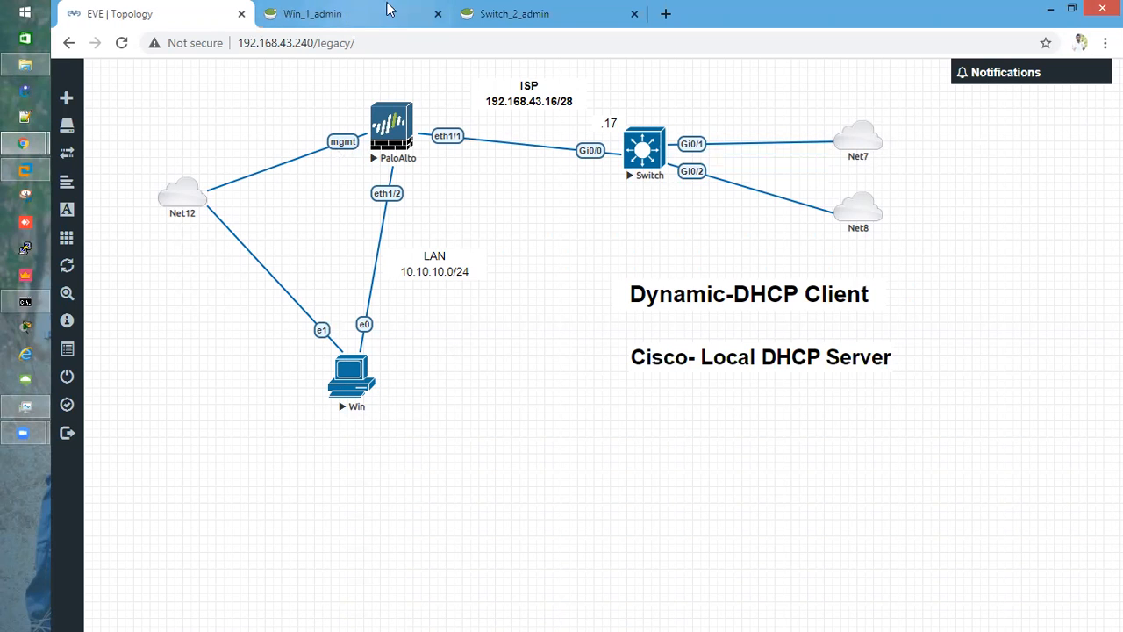
click(359, 14)
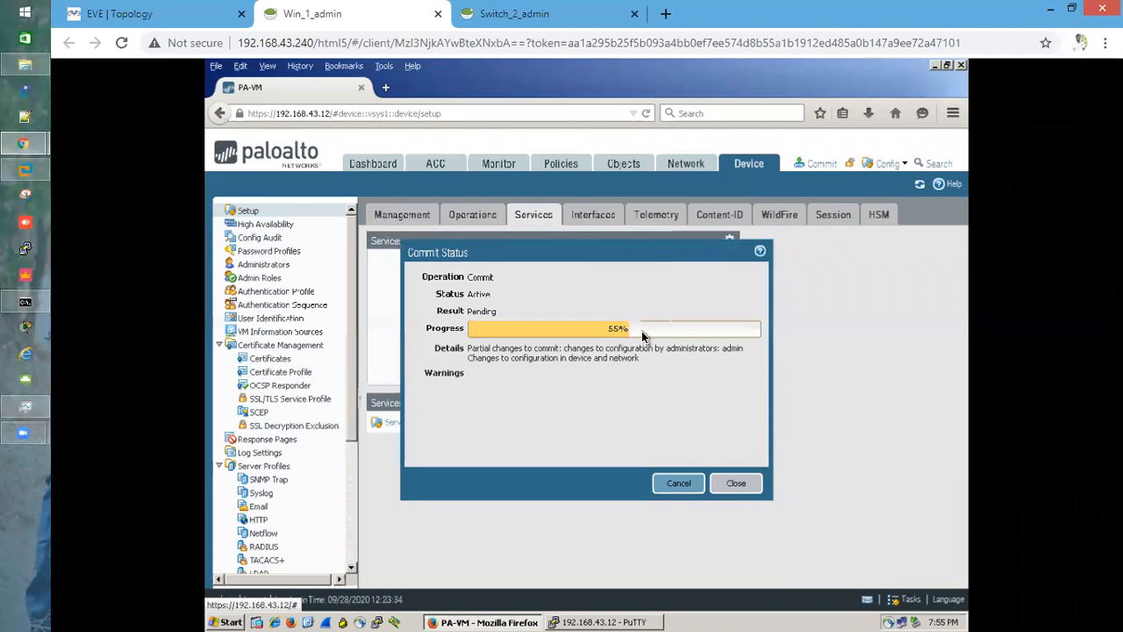
click(147, 14)
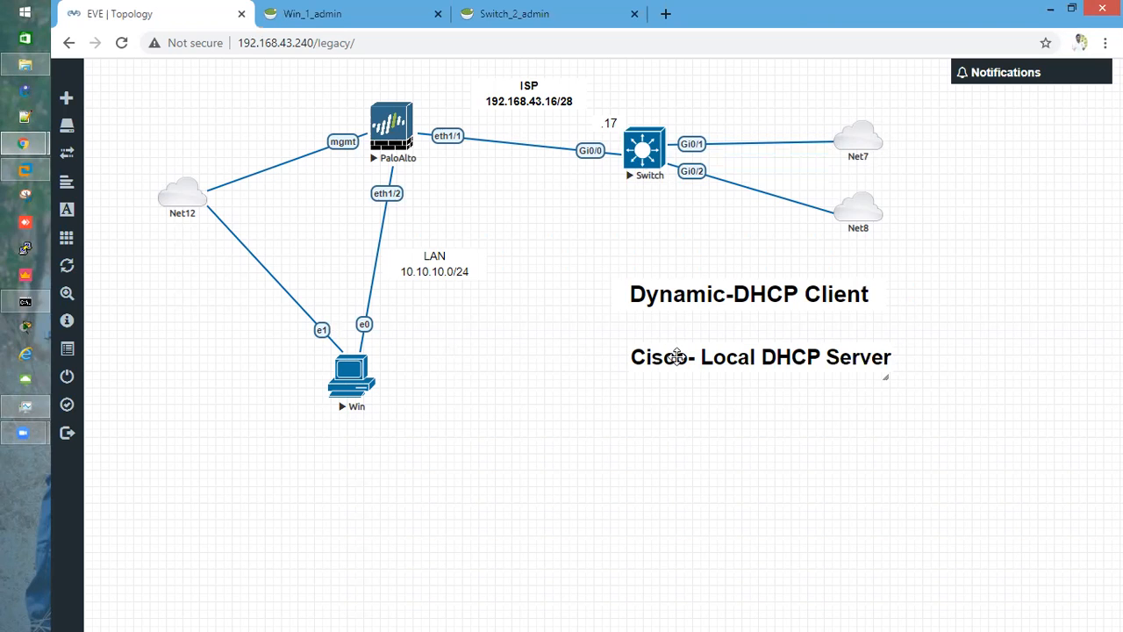
drag(676, 357, 677, 364)
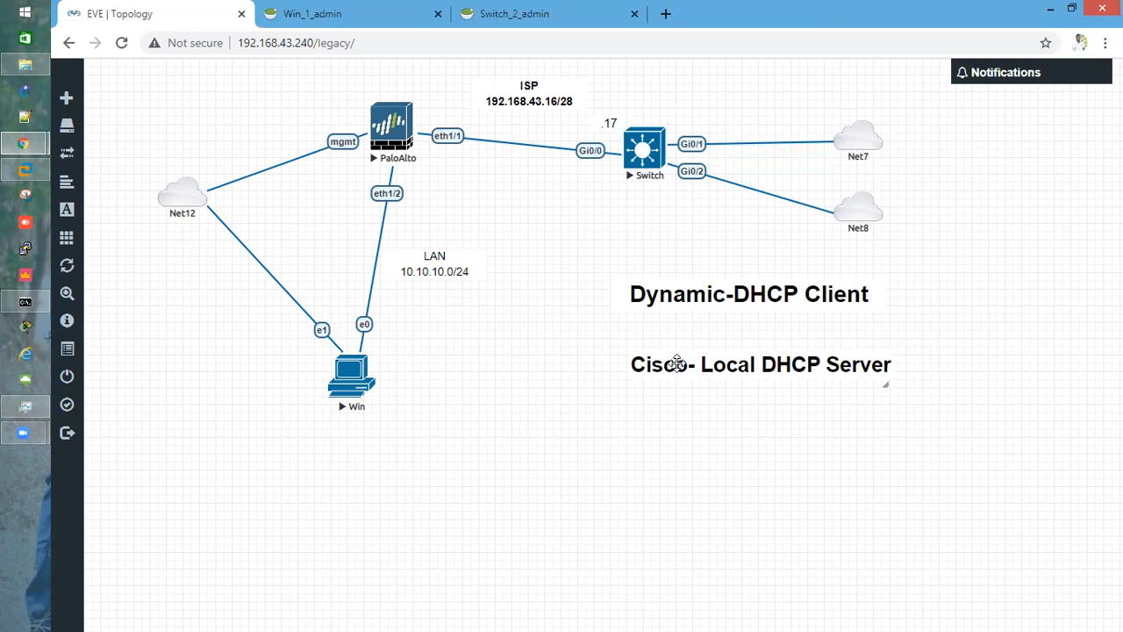
Open the Switch_2_admin console and enter global configuration mode with conf t
click(497, 13)
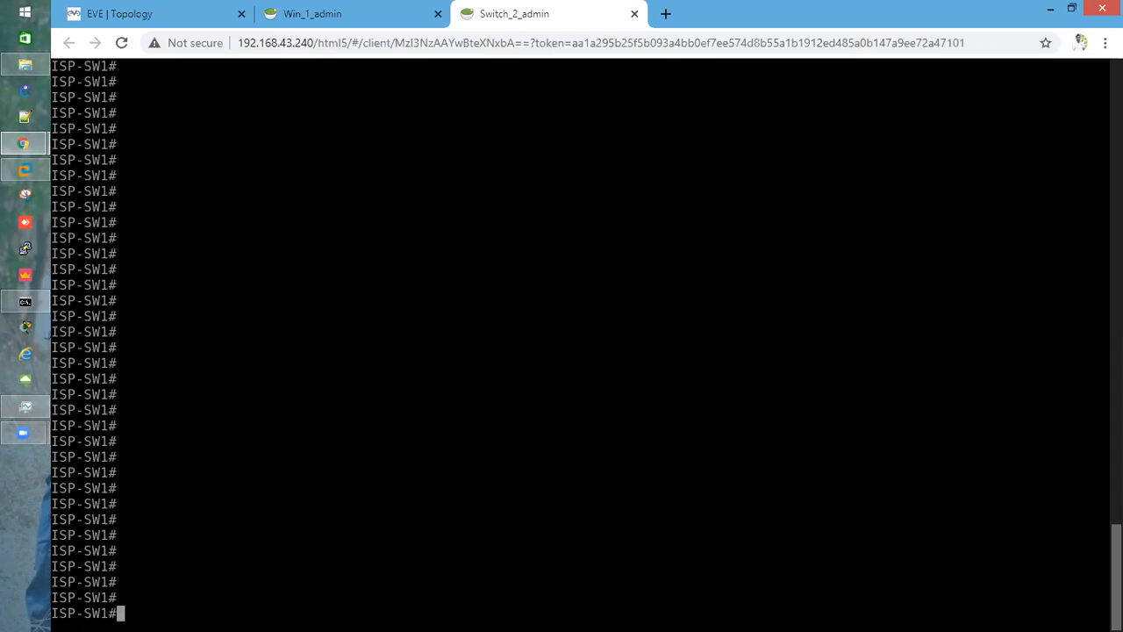
text(conf t)
key(Return)
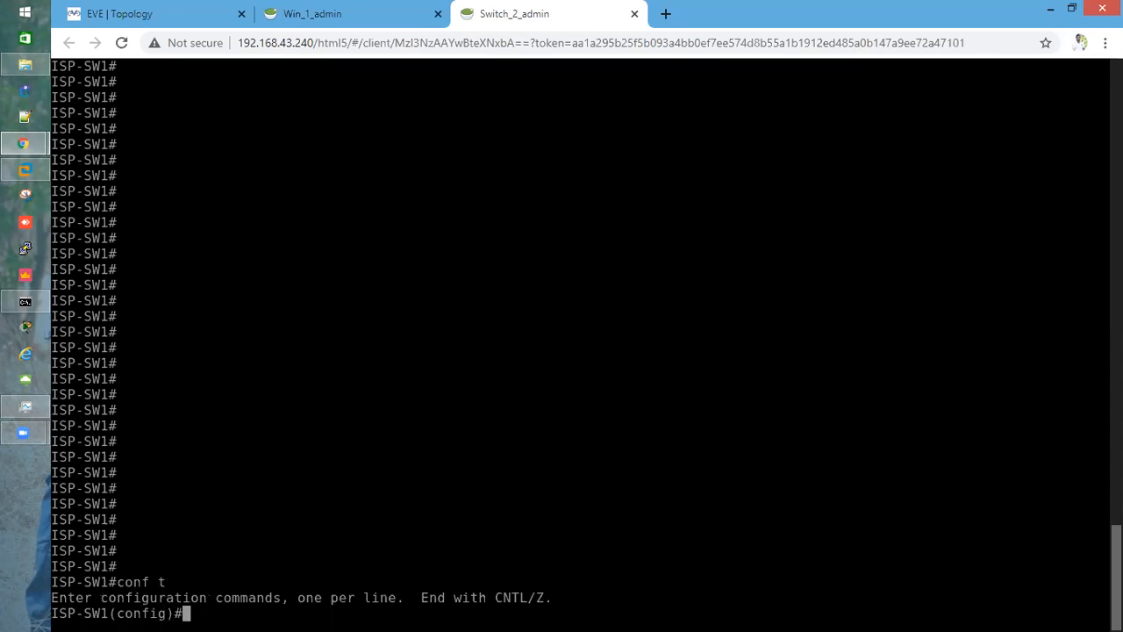
key(Return)
key(Return)
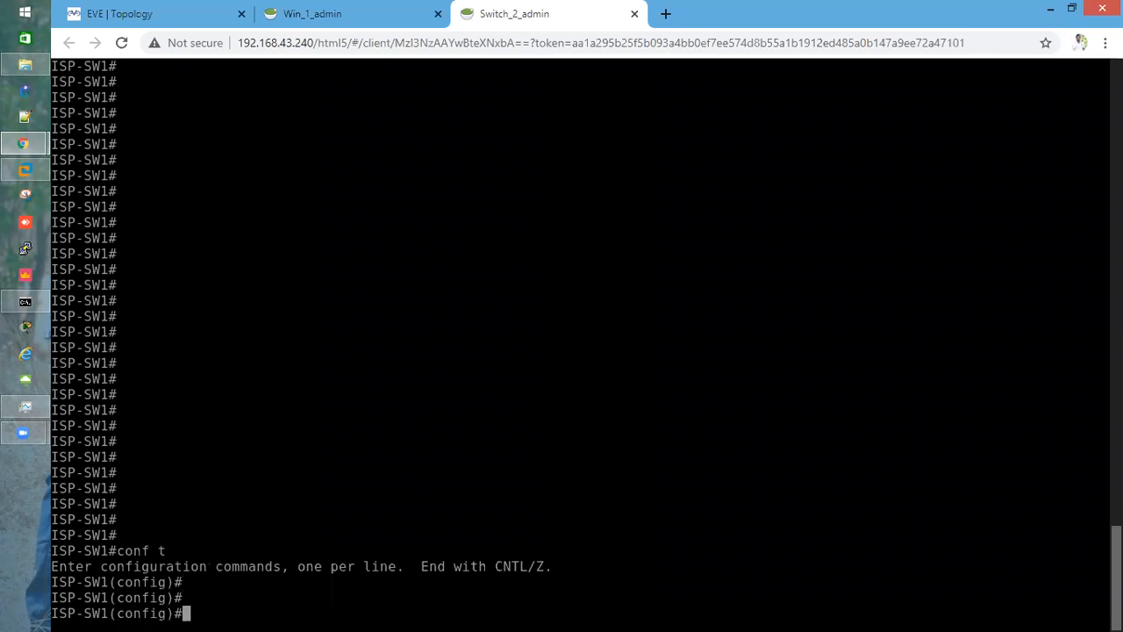
Create the DHCP pool ISP_POOL on the switch
text(ip dhcp po)
key(Tab)
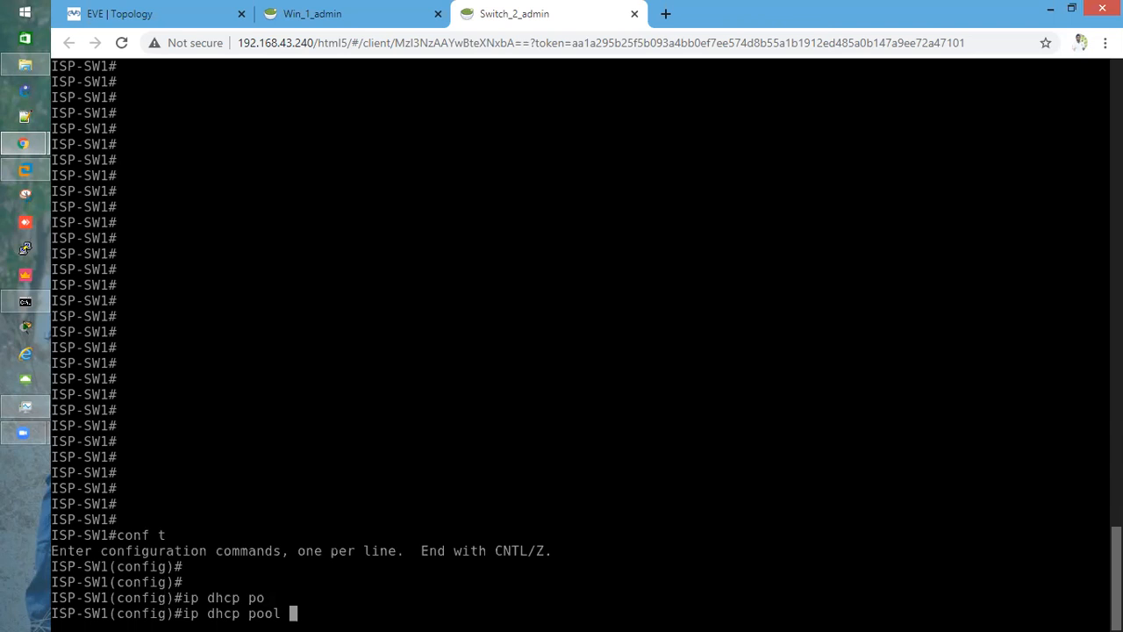
text(ISP_POOL)
key(Return)
key(Return)
key(Return)
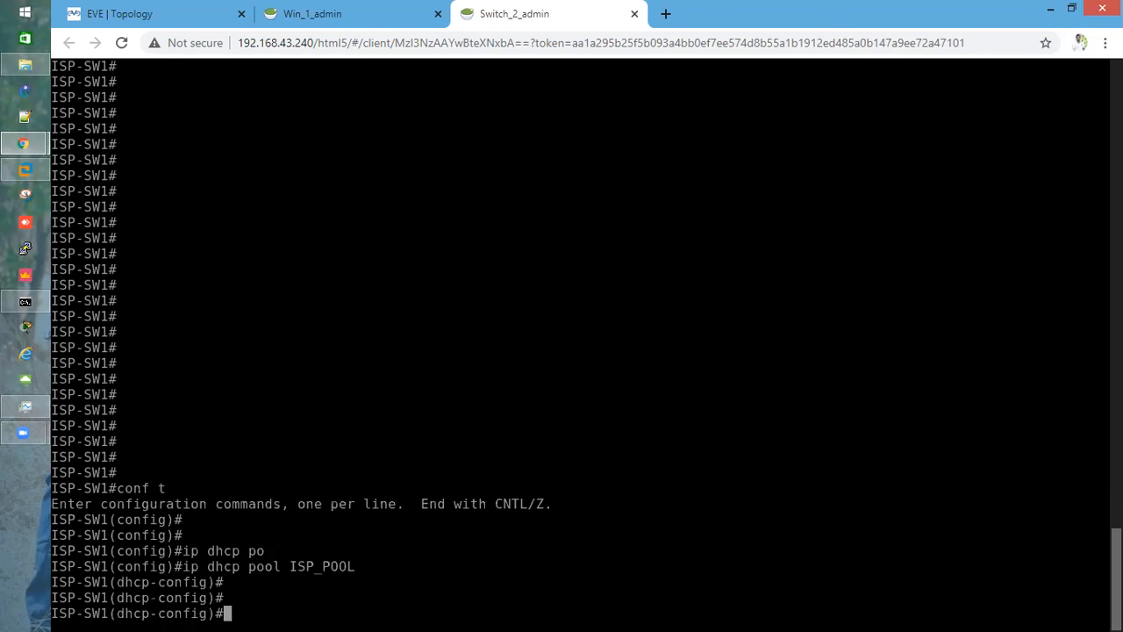
Set the pool's default router to 192.168.43.17
text(def)
key(Tab)
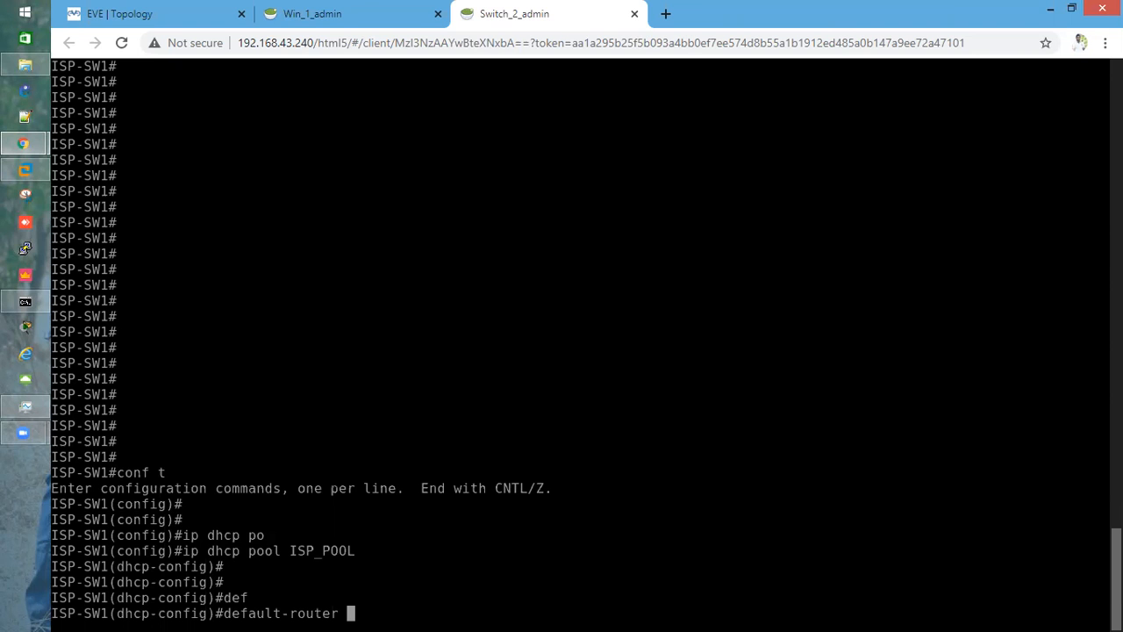
click(146, 13)
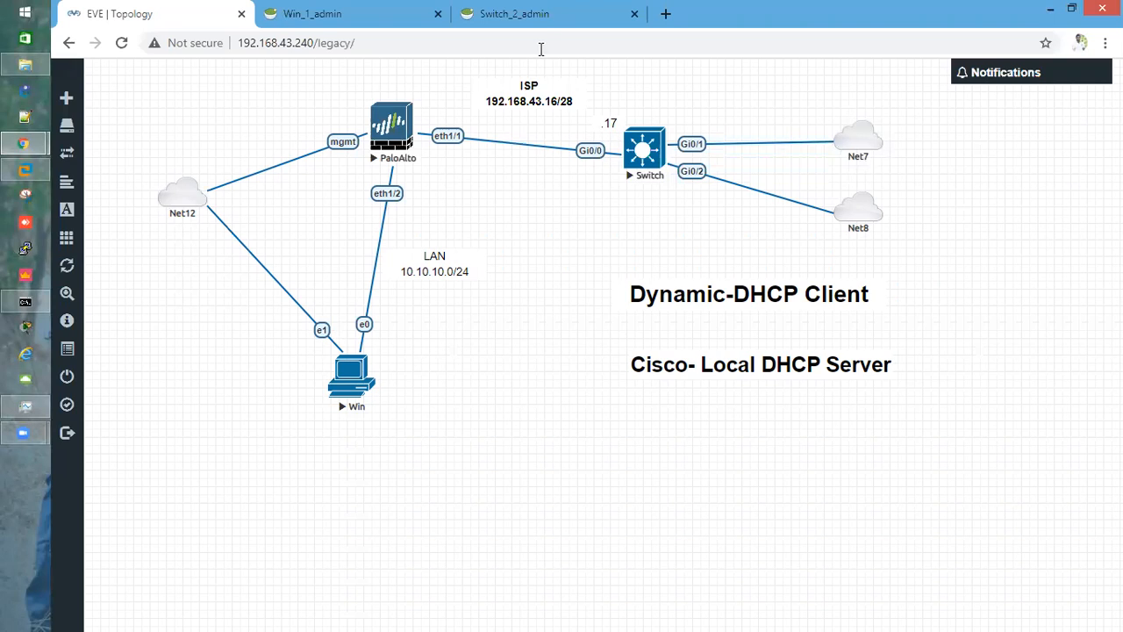
click(528, 25)
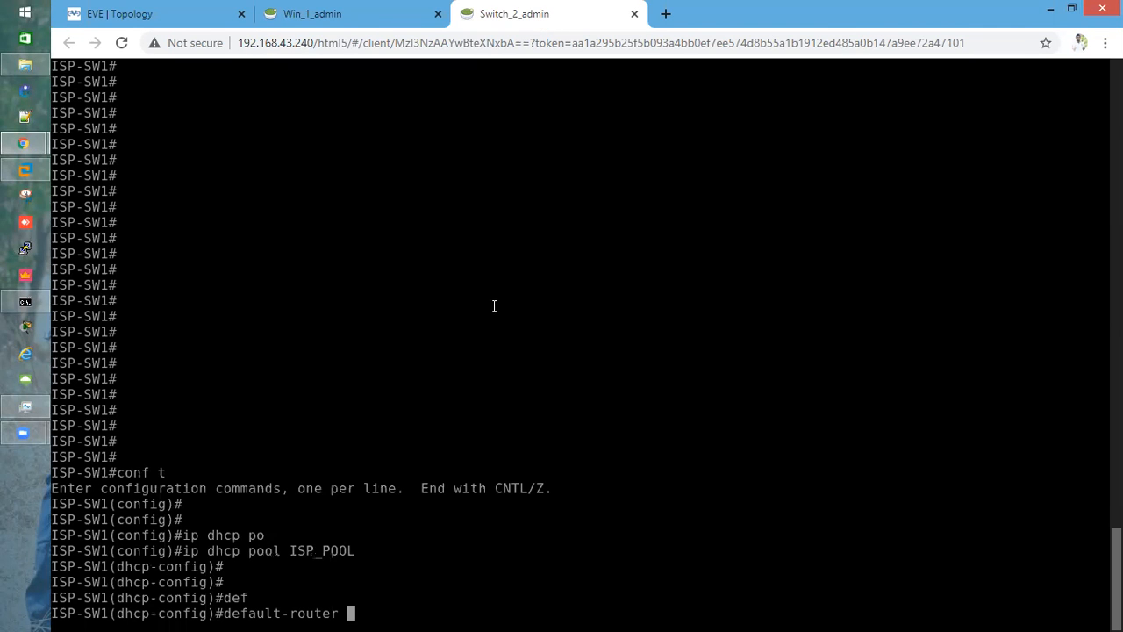
text(192.168.43.17)
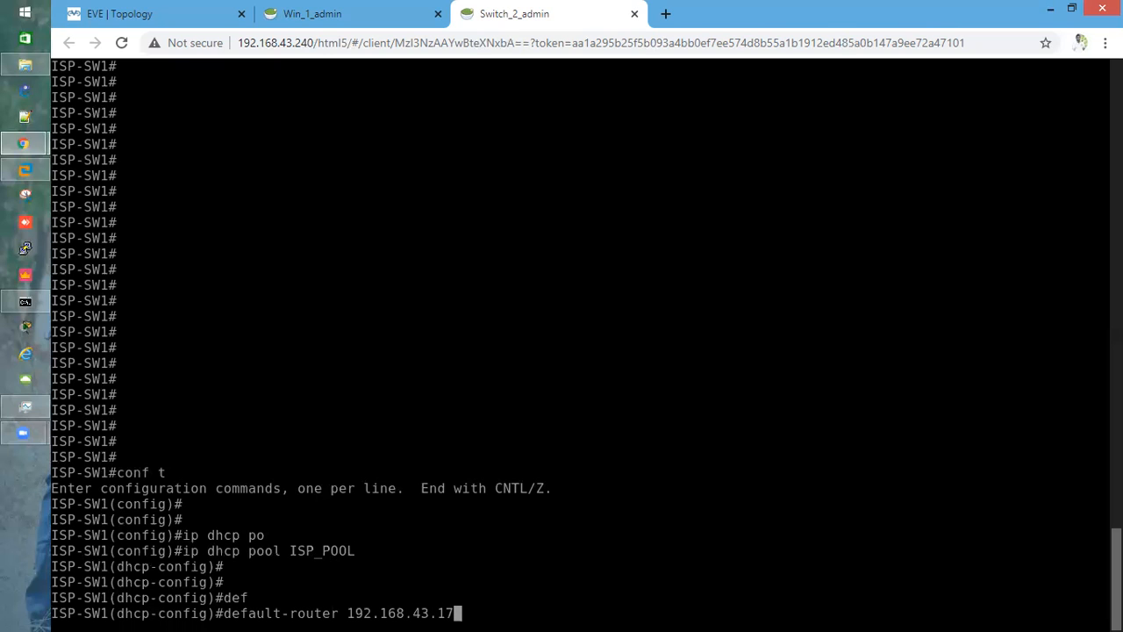
key(Return)
Try to add network 192.168.43.16 255.255.255.240 to the ISP_POOL pool
text(net)
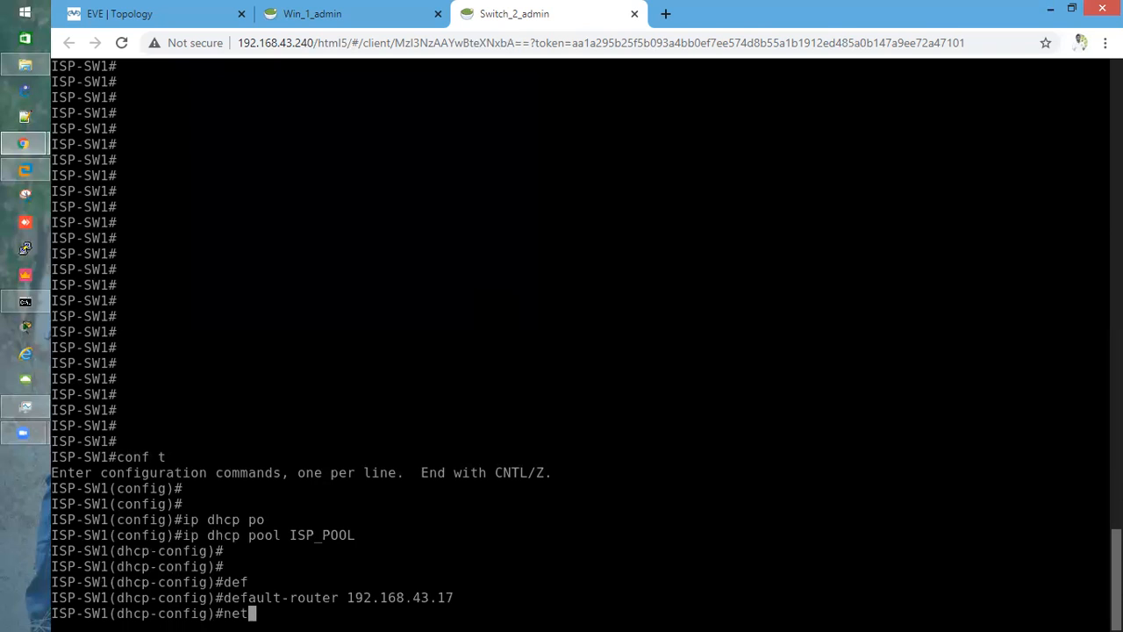
key(Tab)
text(w)
key(Tab)
text(1)
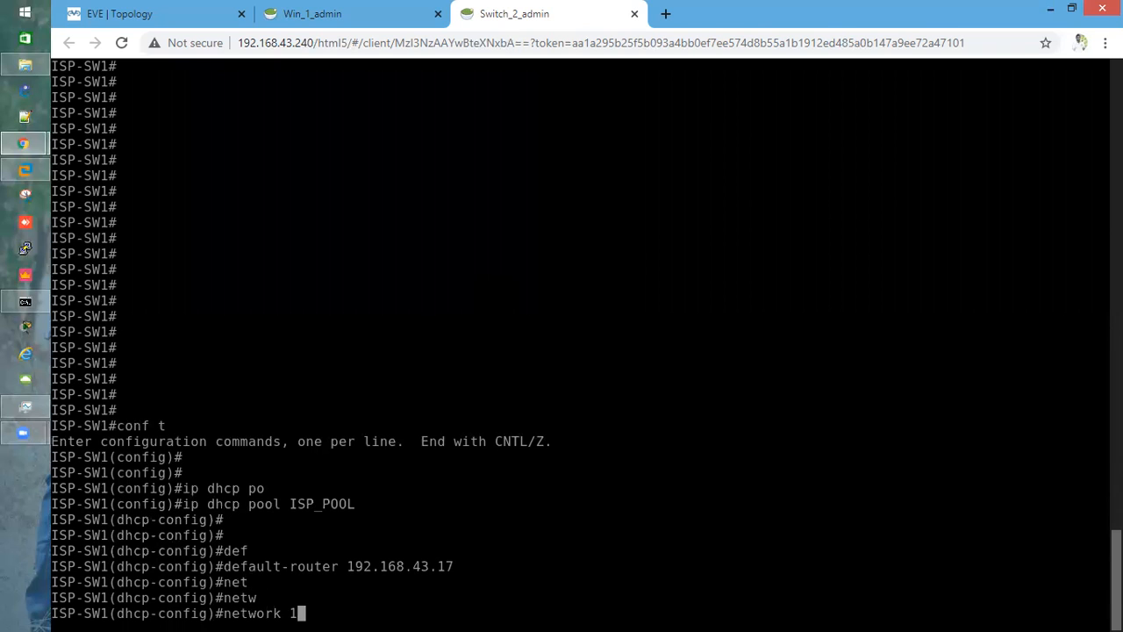
text(92.168.43.16 255)
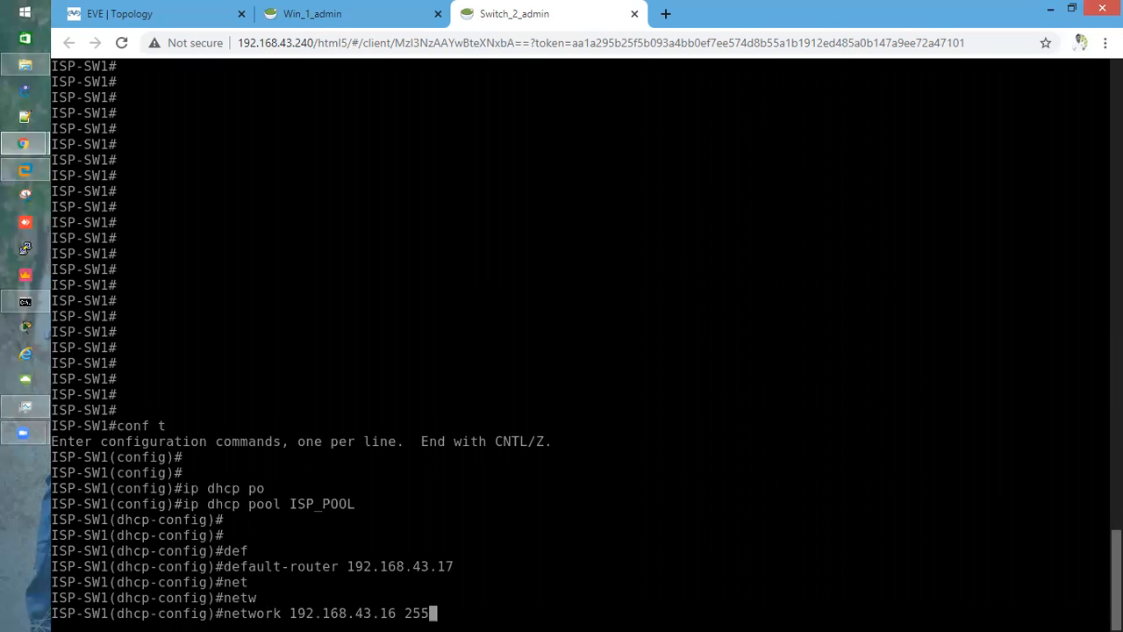
text(.255.255.)
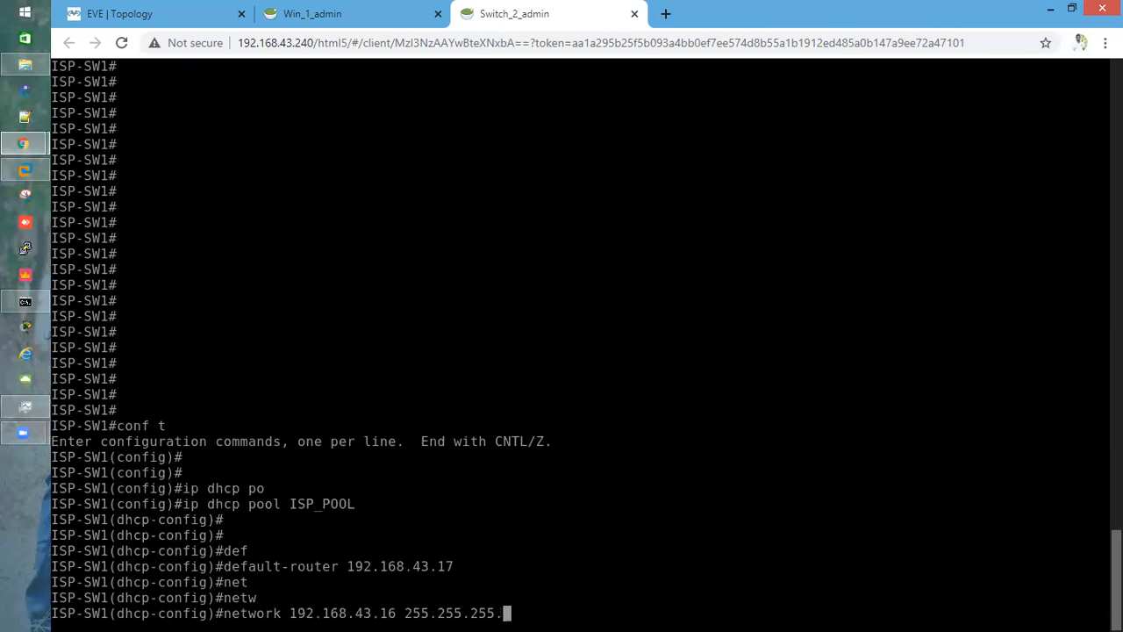
text(240)
key(Return)
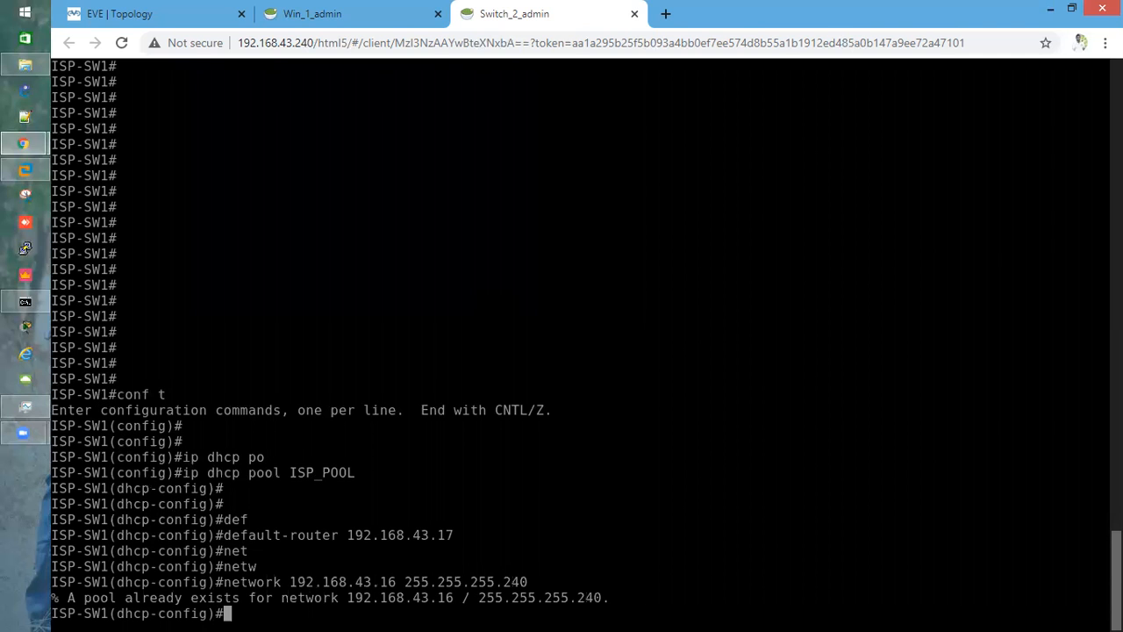
key(Return)
key(Return)
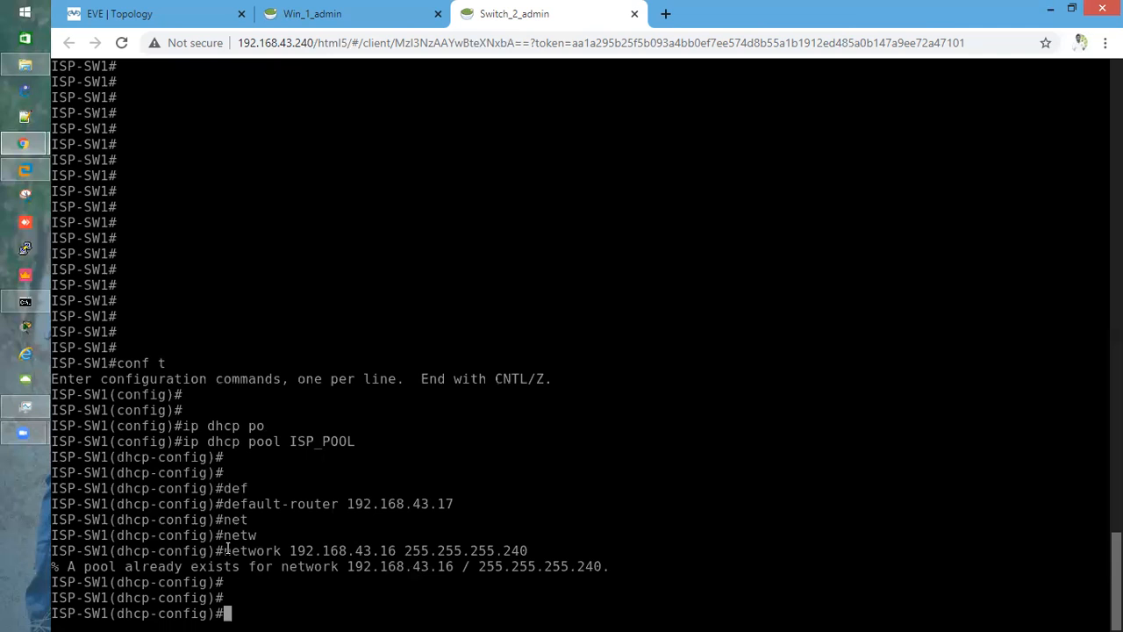
Enter the DHCP pool ISP and remove its network 192.168.43.16 255.255.255.240
drag(230, 550, 521, 551)
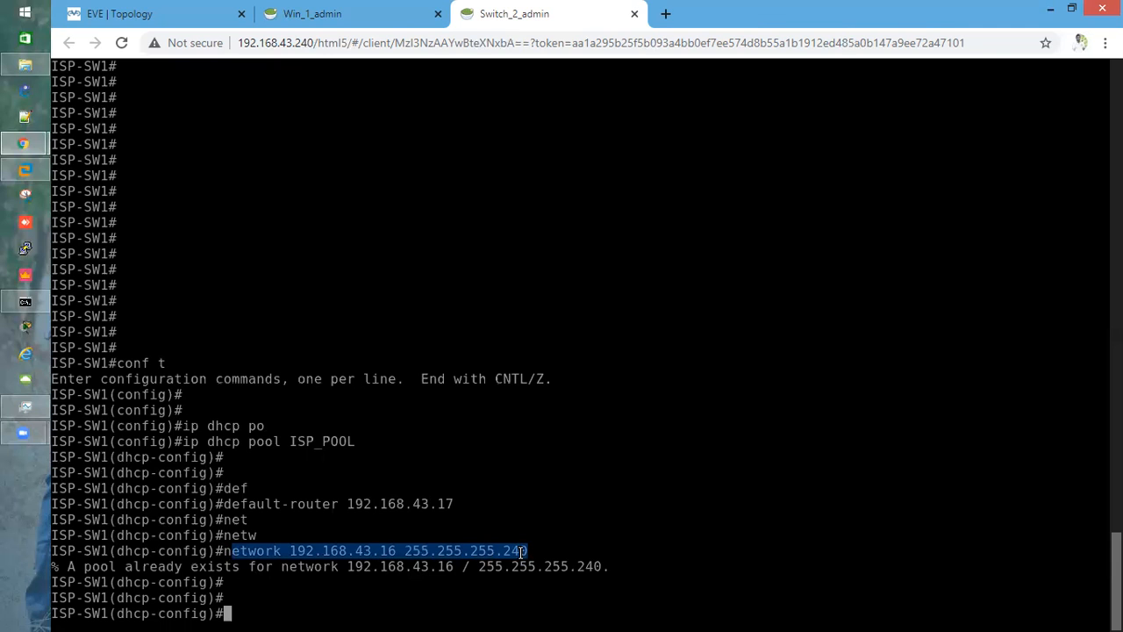
text(ip dhcp p)
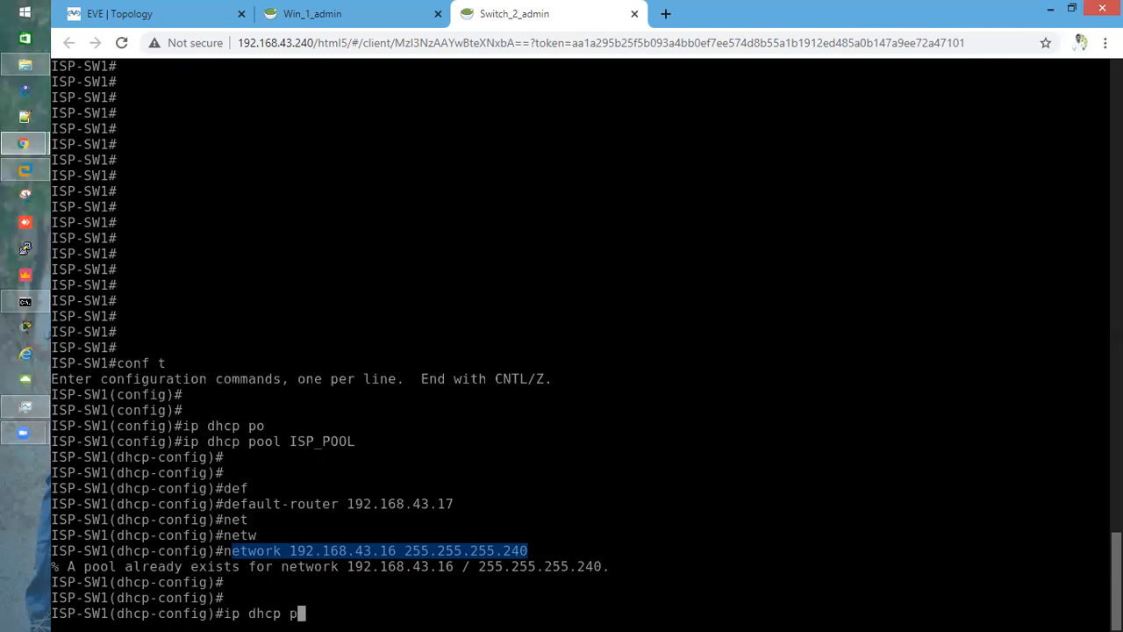
text(ool ISP)
key(Return)
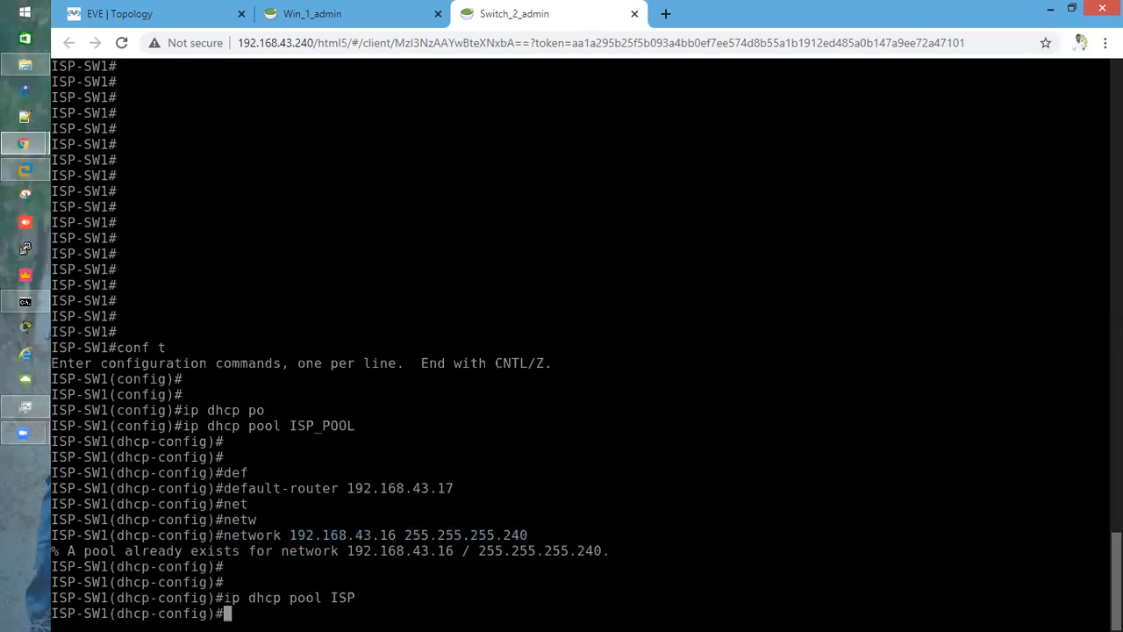
text(no)
drag(226, 534, 525, 535)
right_click(525, 535)
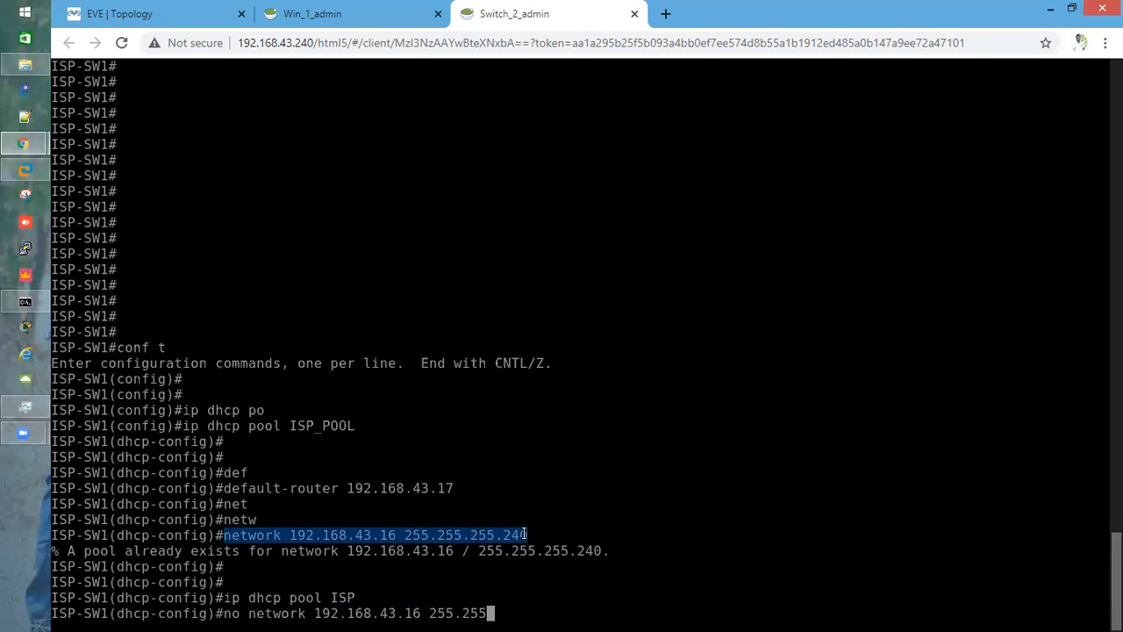
key(Return)
key(Return)
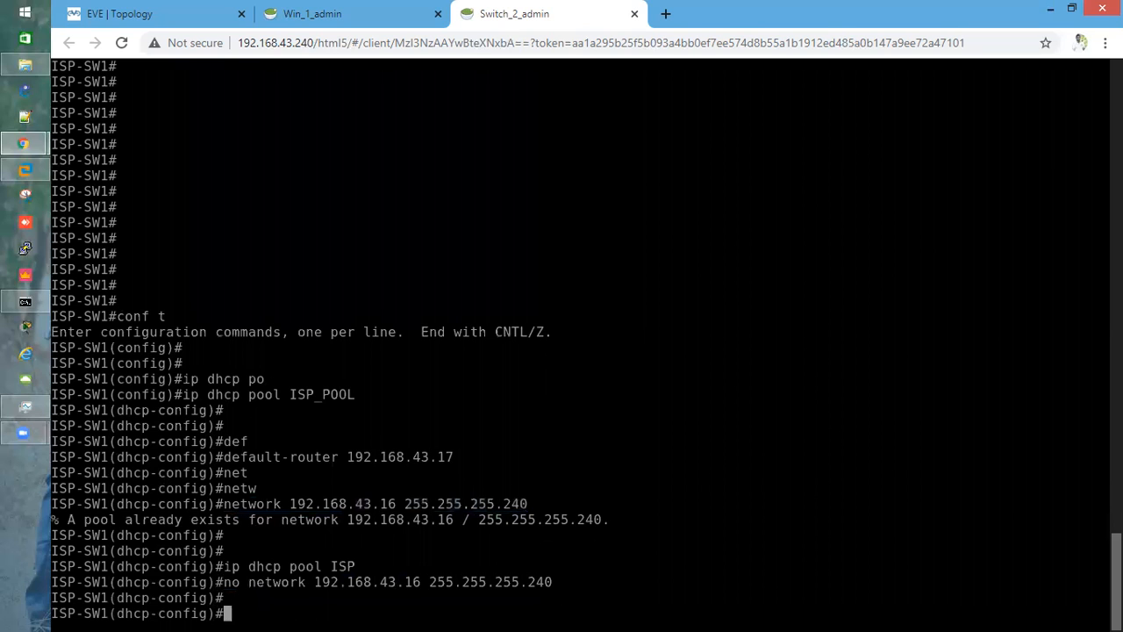
Return to pool ISP_POOL and add network 192.168.43.16 255.255.255.240
key(Return)
key(Return)
key(Return)
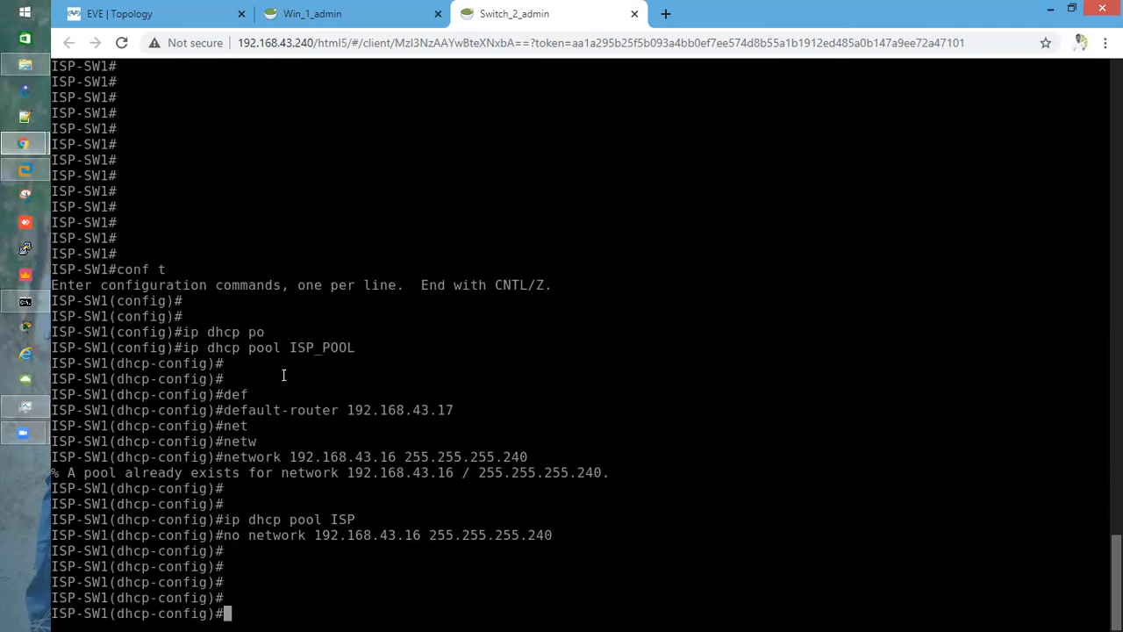
drag(287, 344, 353, 345)
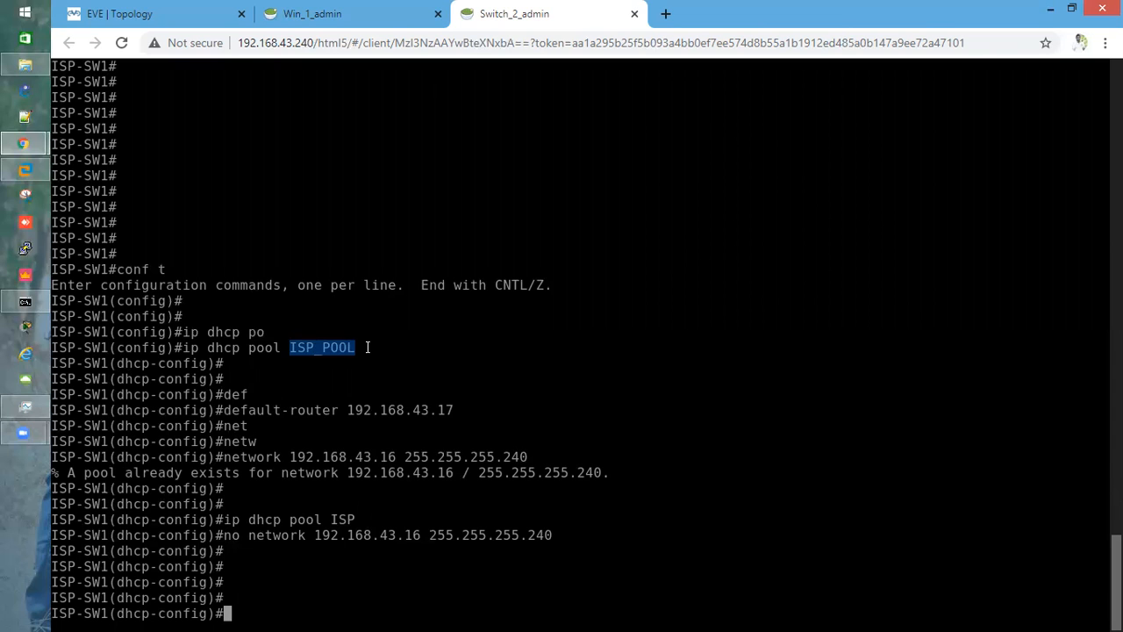
drag(368, 348, 296, 349)
drag(227, 456, 527, 458)
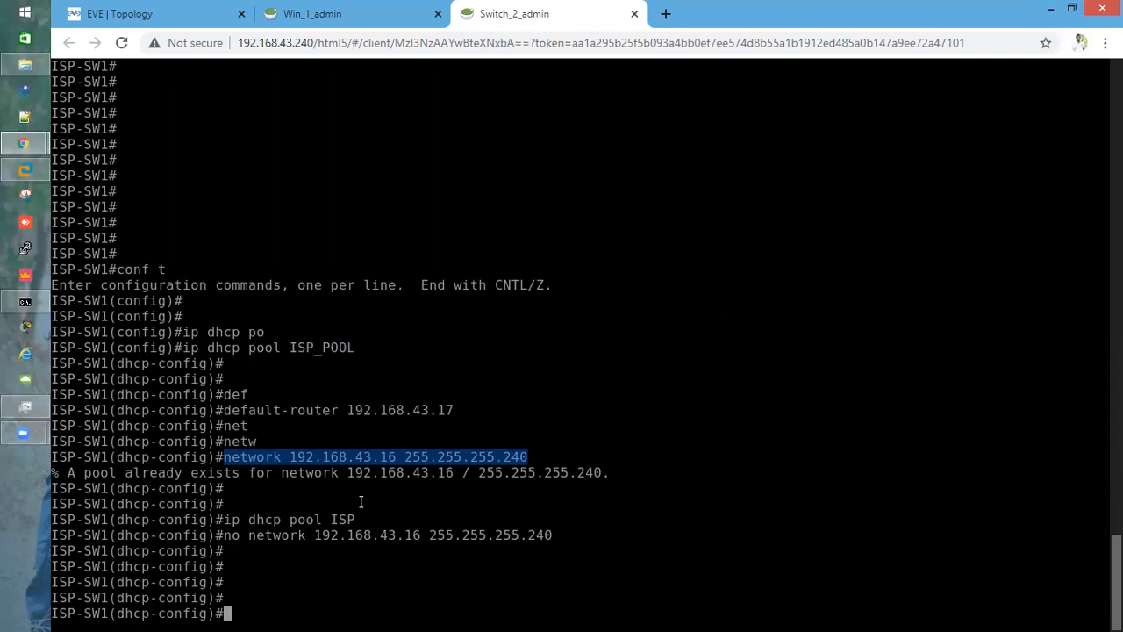
text(ip dhcp pool)
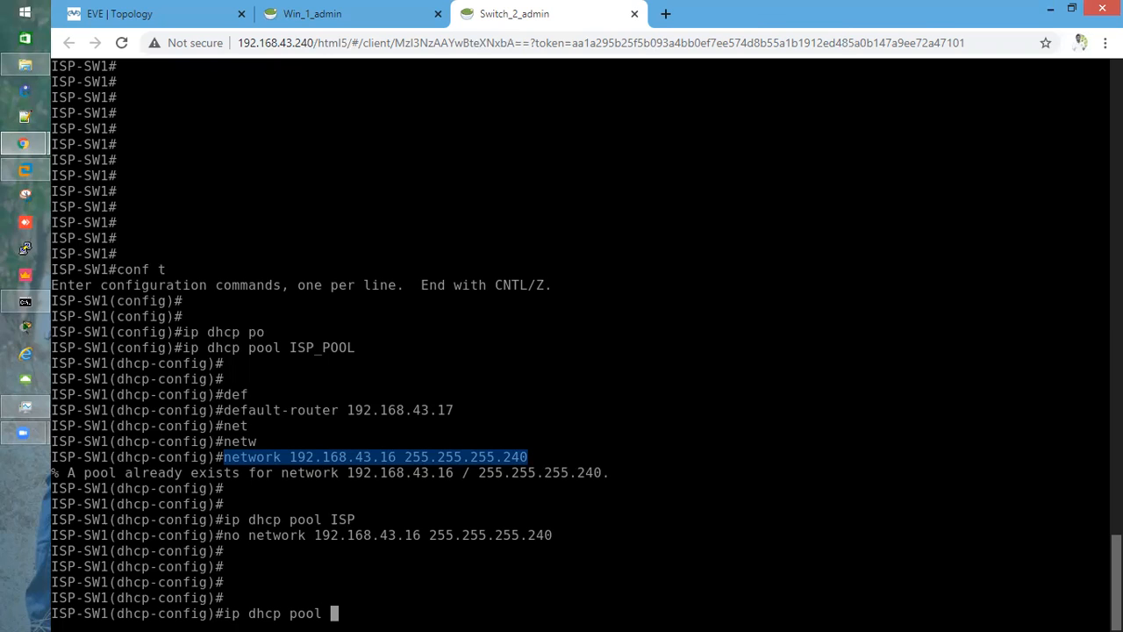
text(ISP_POOL)
key(Return)
text(network 192.168.43.16 255.255.255.240)
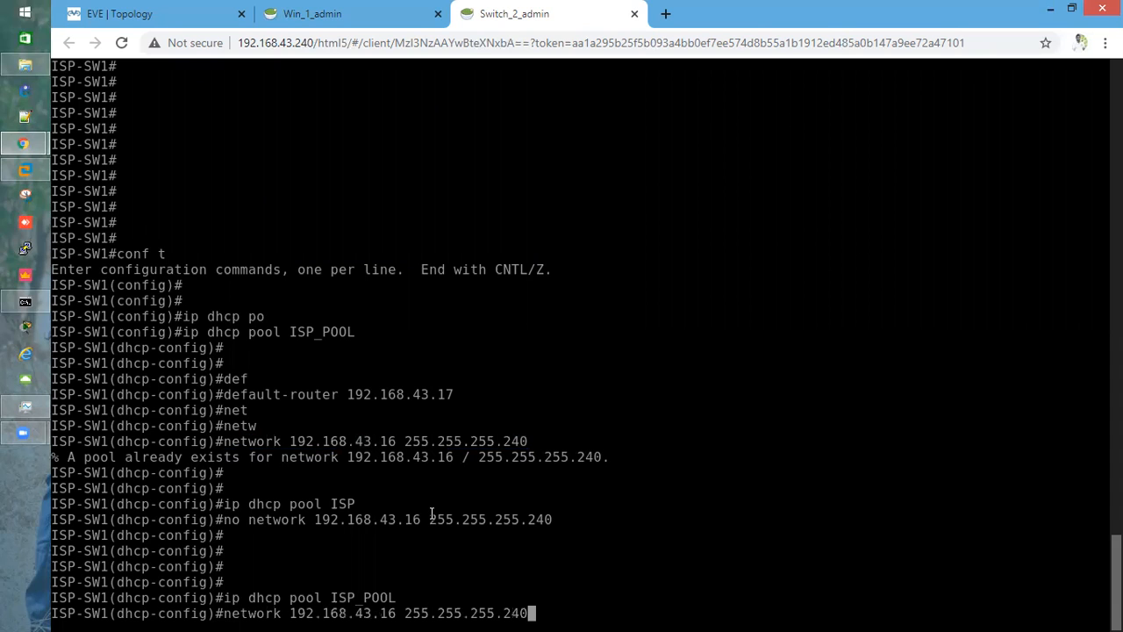
key(Return)
key(Return)
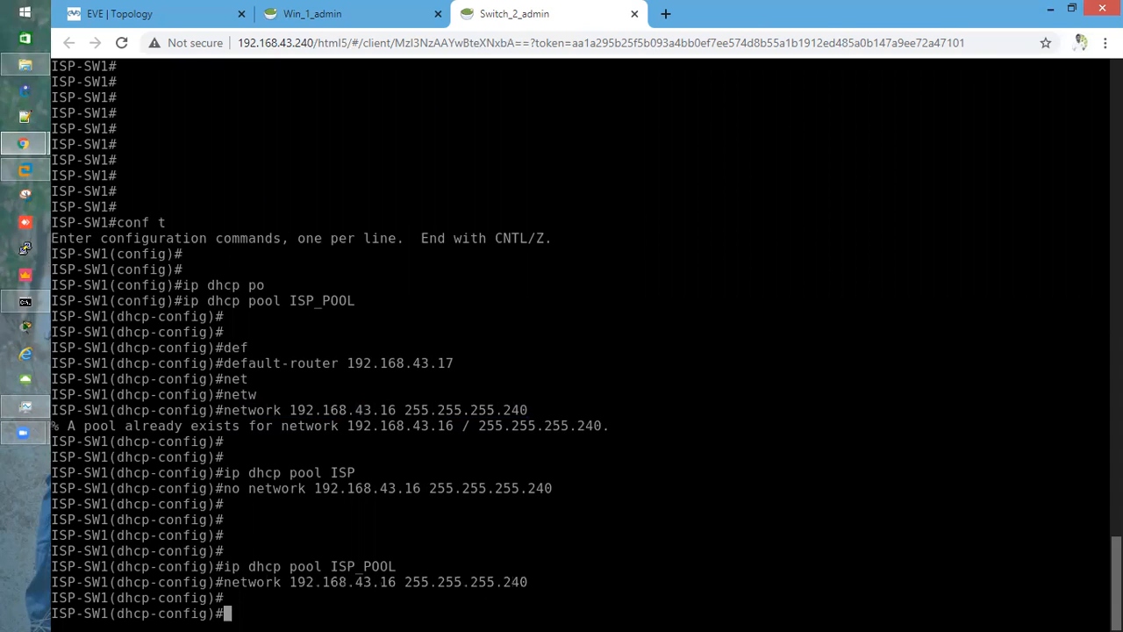
Set the pool's DNS servers to 8.8.4.4 and 8.8.8.8
text(dns)
key(Tab)
text(88)
key(BackSpace)
text(.8.4.4 )
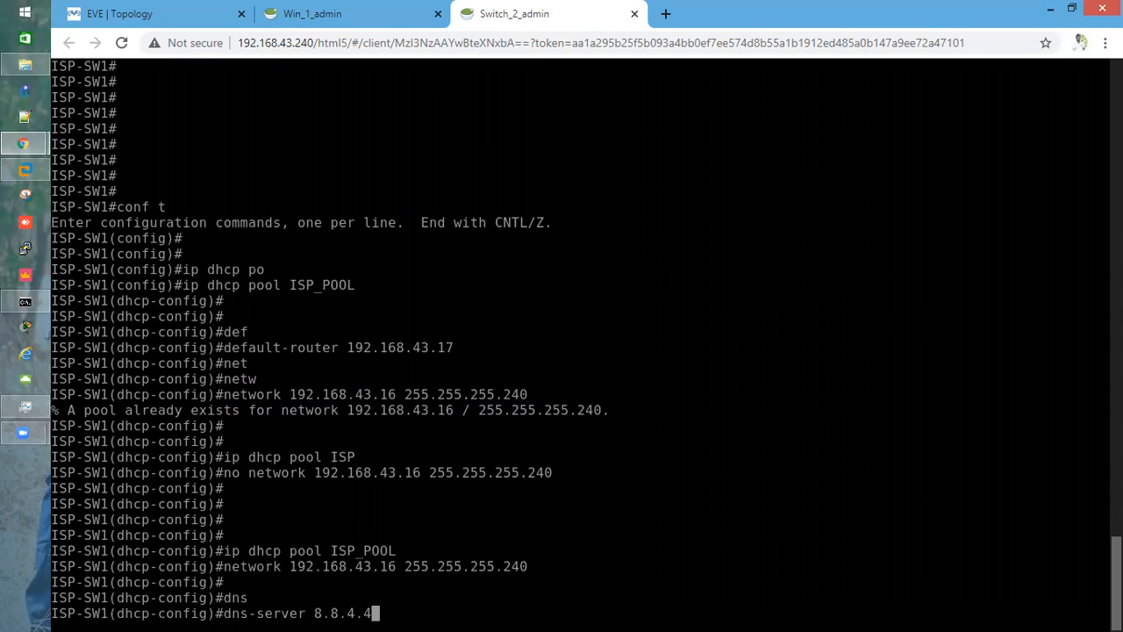
text(8.8.8)
key(Return)
key(Return)
key(Return)
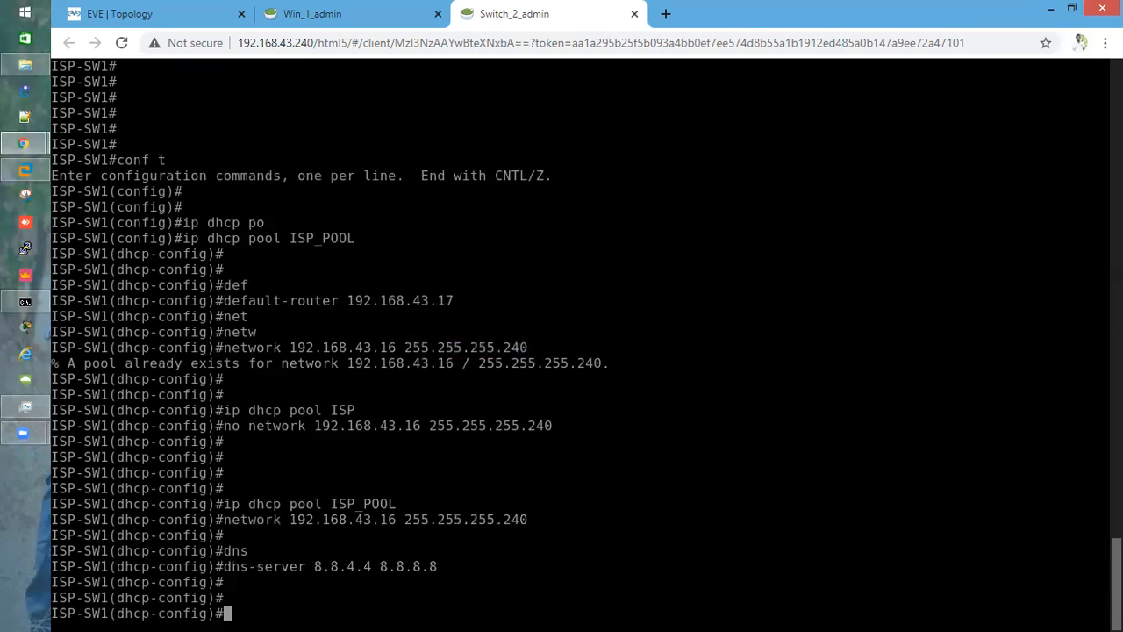
Save the running configuration with do wr
text(do wr)
key(Return)
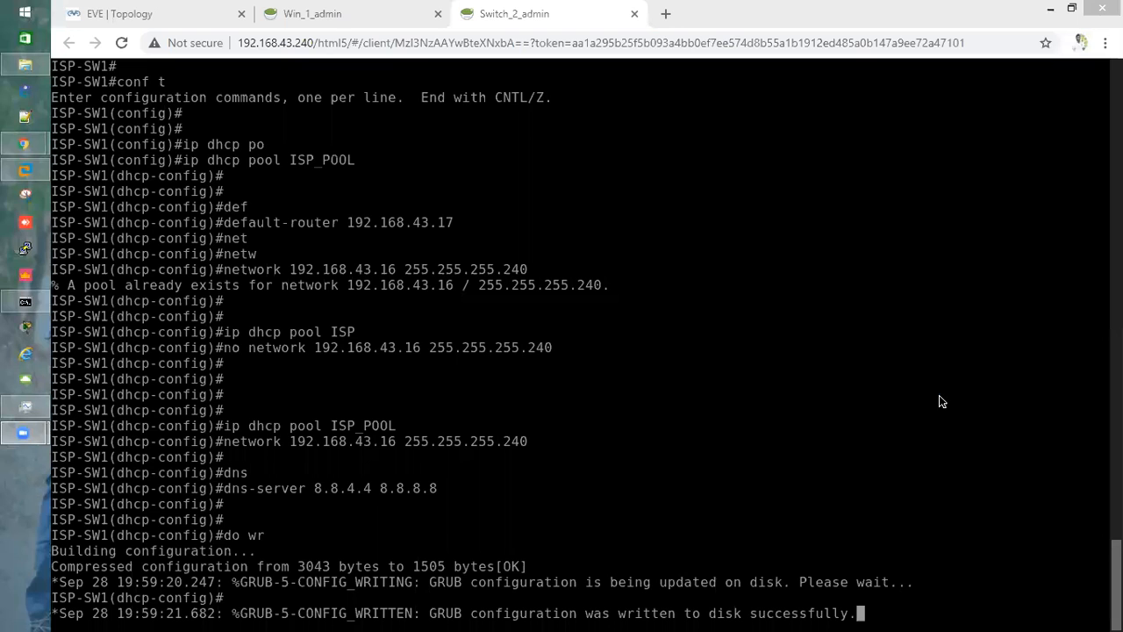
click(940, 395)
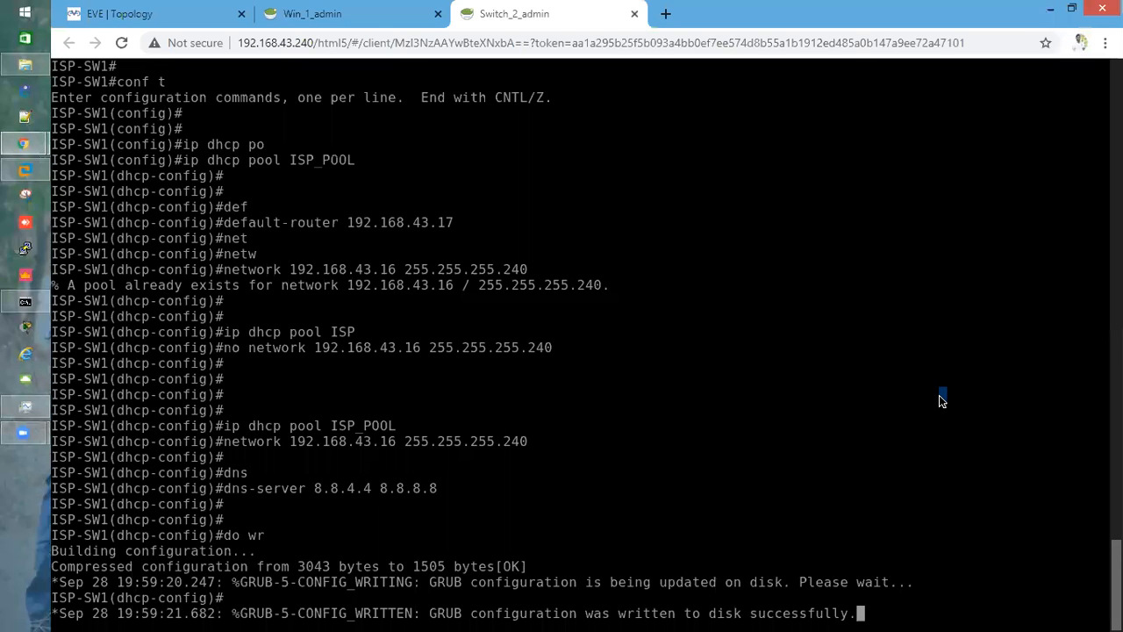
key(Return)
key(Return)
key(Return)
key(Return)
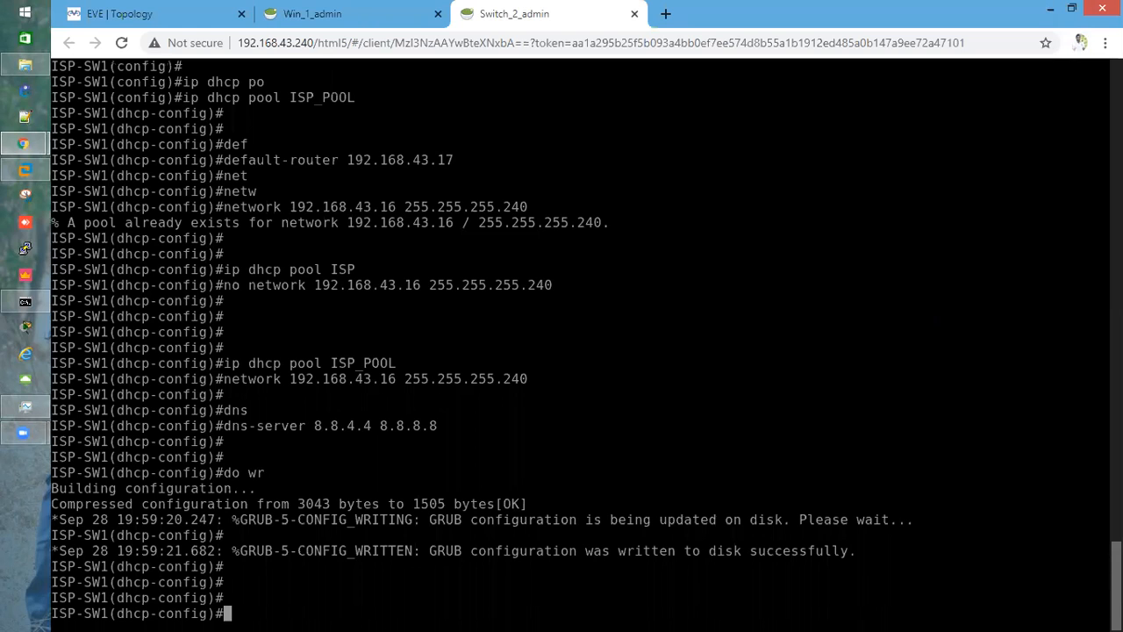
Leave configuration mode and review the DHCP sections of the switch's running configuration
text(end)
key(Return)
key(Return)
key(Return)
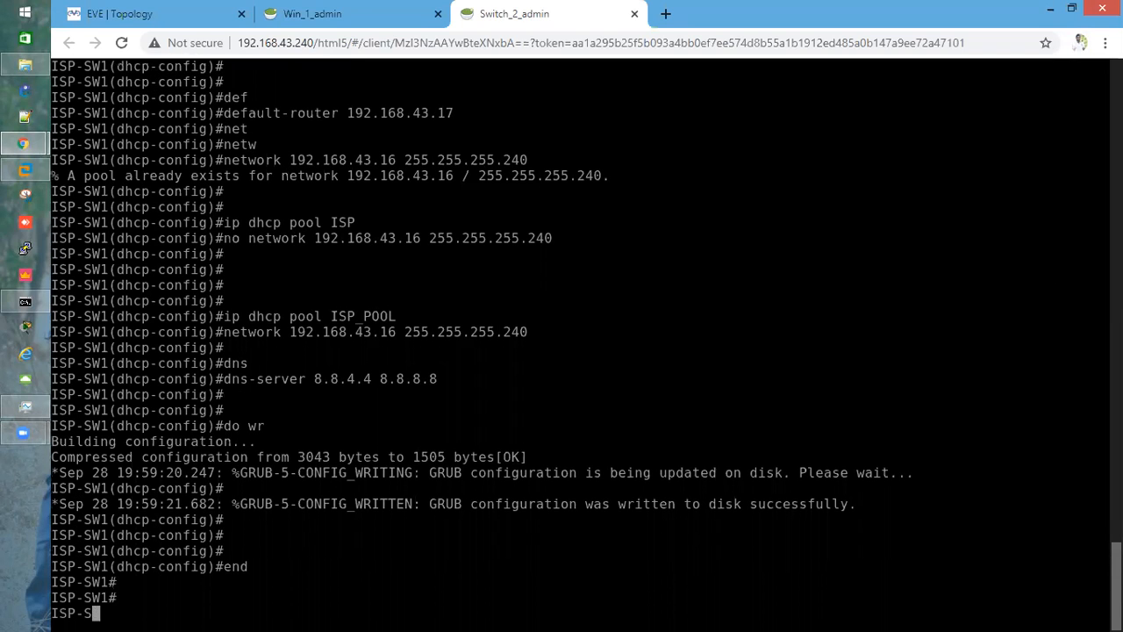
text(show run | sec)
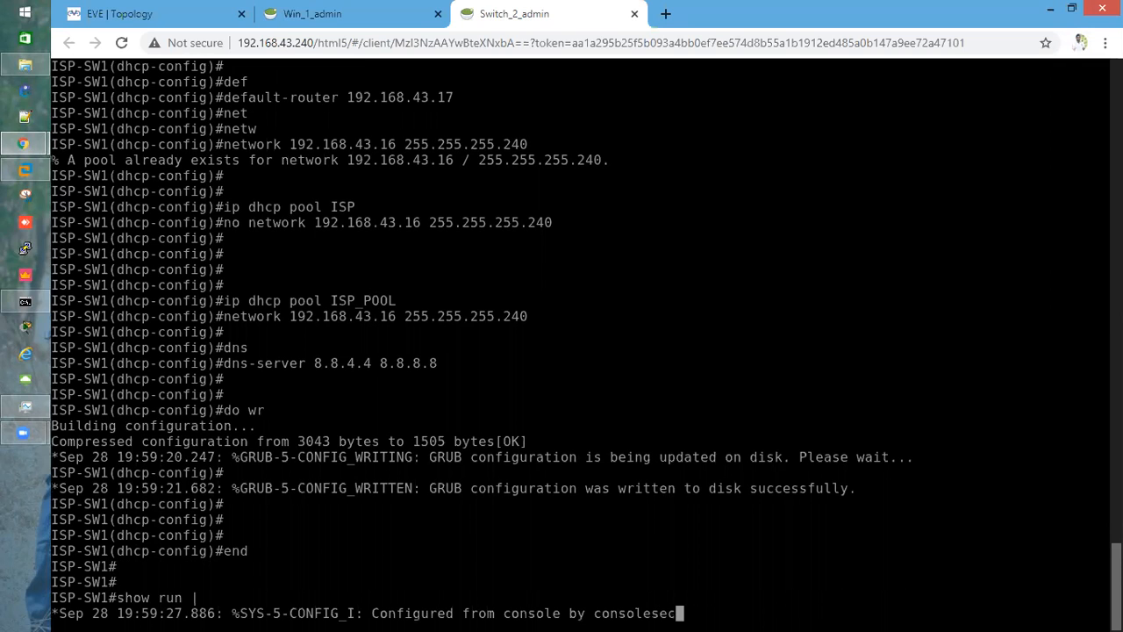
text( dhcp)
key(Return)
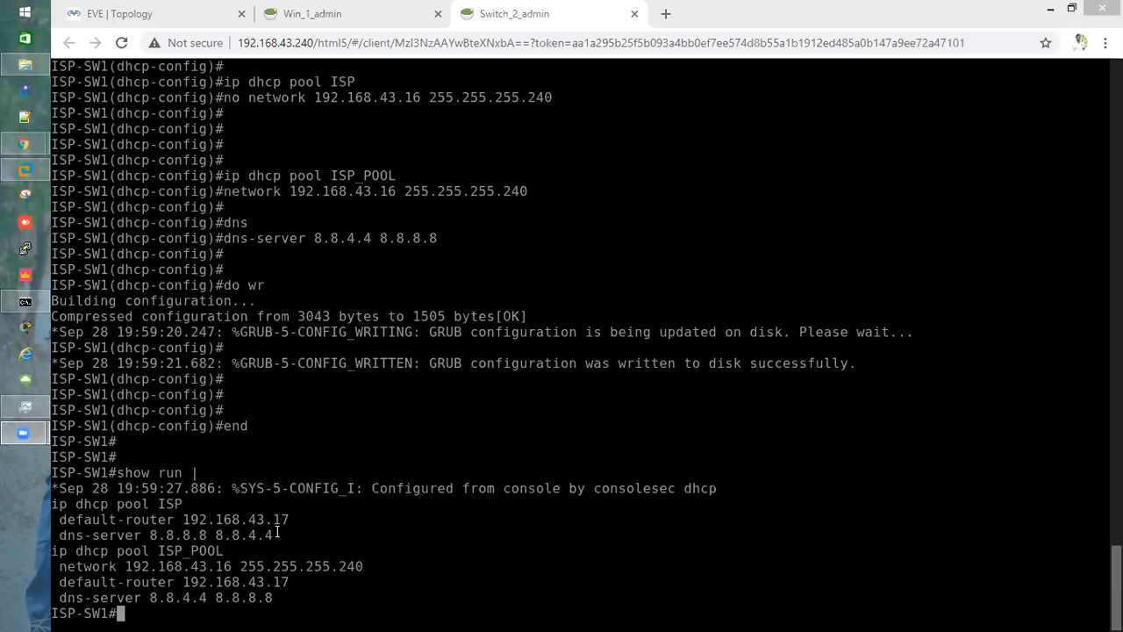
drag(278, 535, 51, 504)
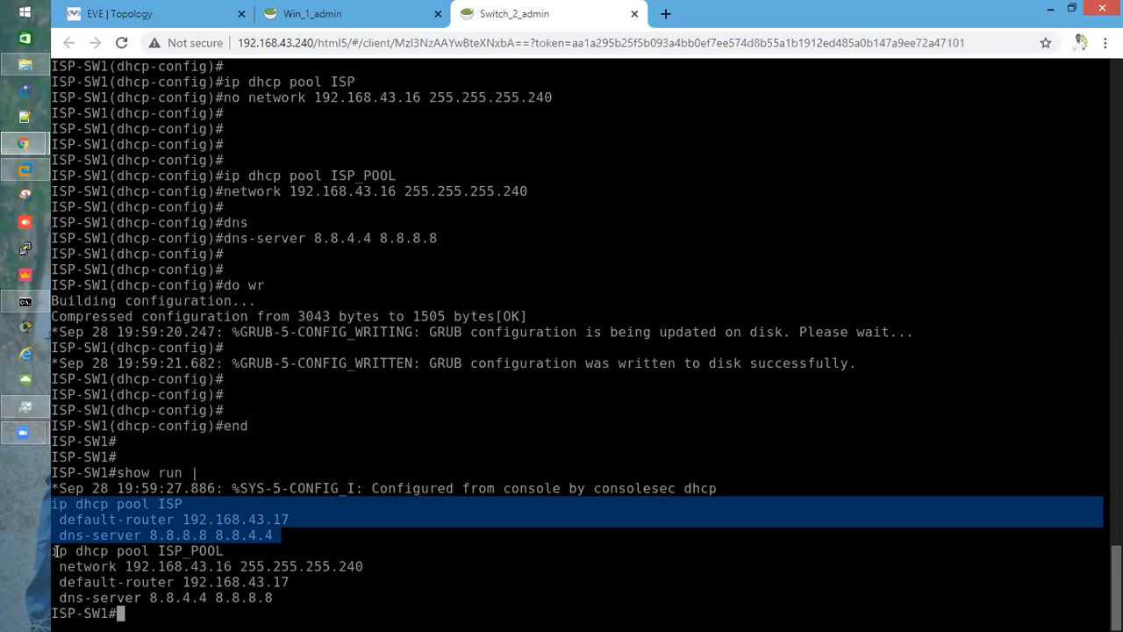
drag(55, 551, 292, 606)
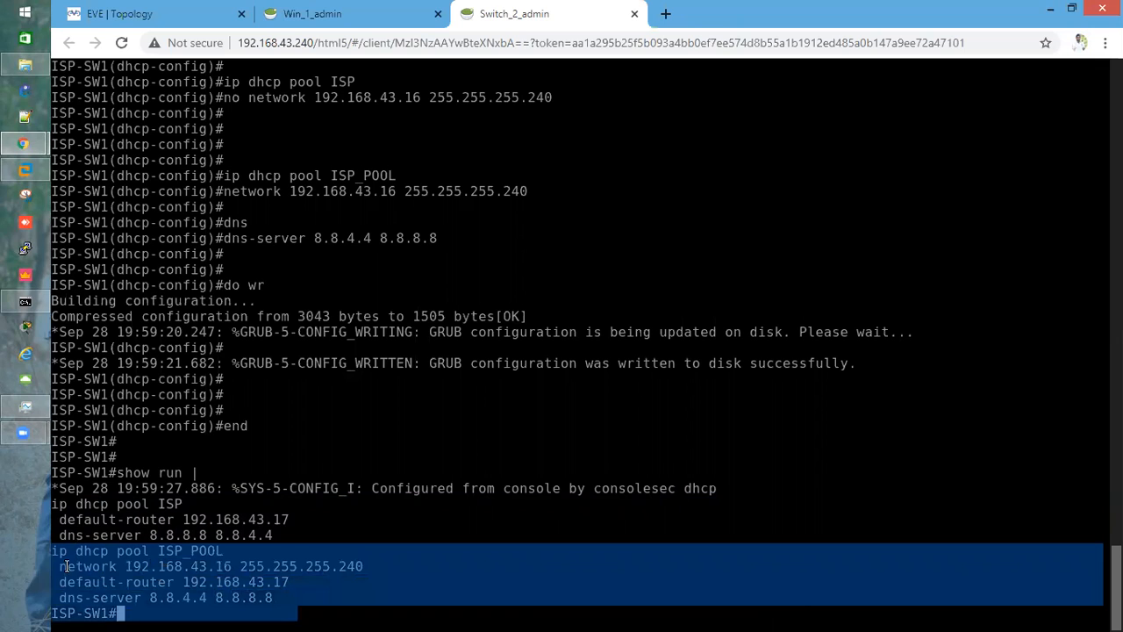
drag(63, 563, 244, 562)
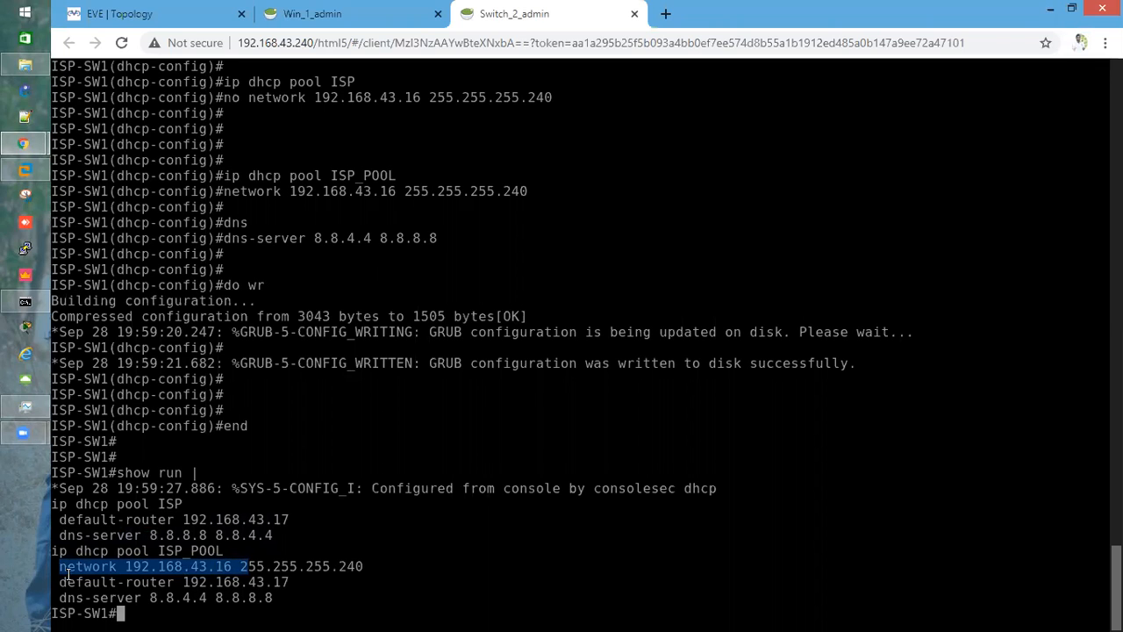
drag(59, 582, 322, 586)
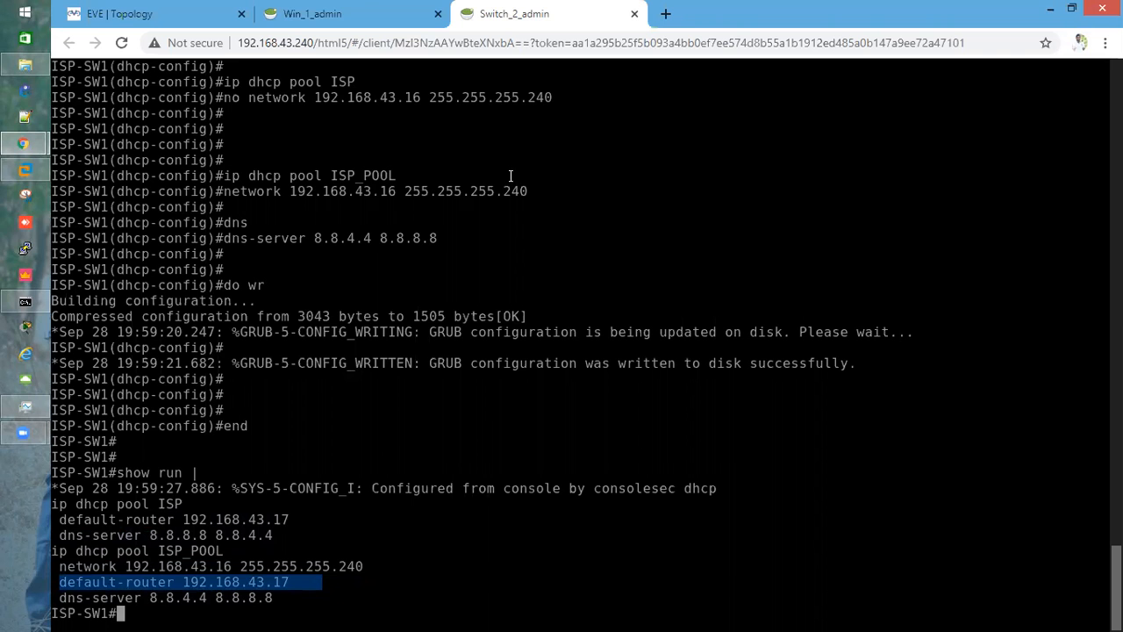
Open the firewall's ethernet1/1 interface settings and view its IPv4 configuration
click(354, 10)
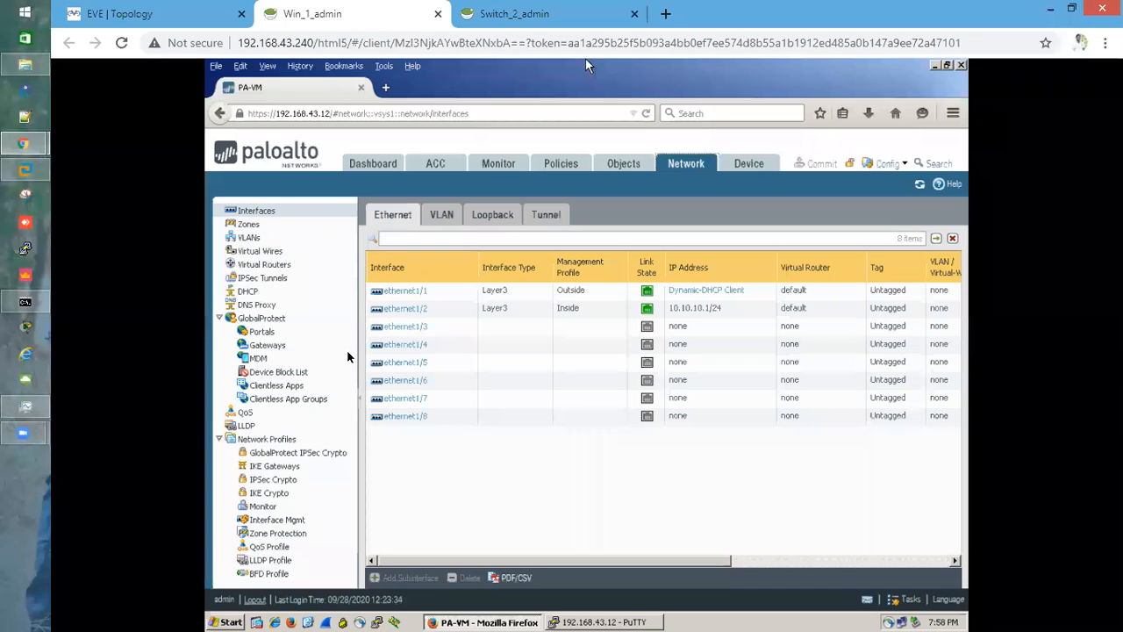
click(140, 14)
mouse_move(767, 368)
mouse_down()
mouse_move(727, 381)
mouse_move(786, 372)
mouse_move(770, 375)
mouse_up()
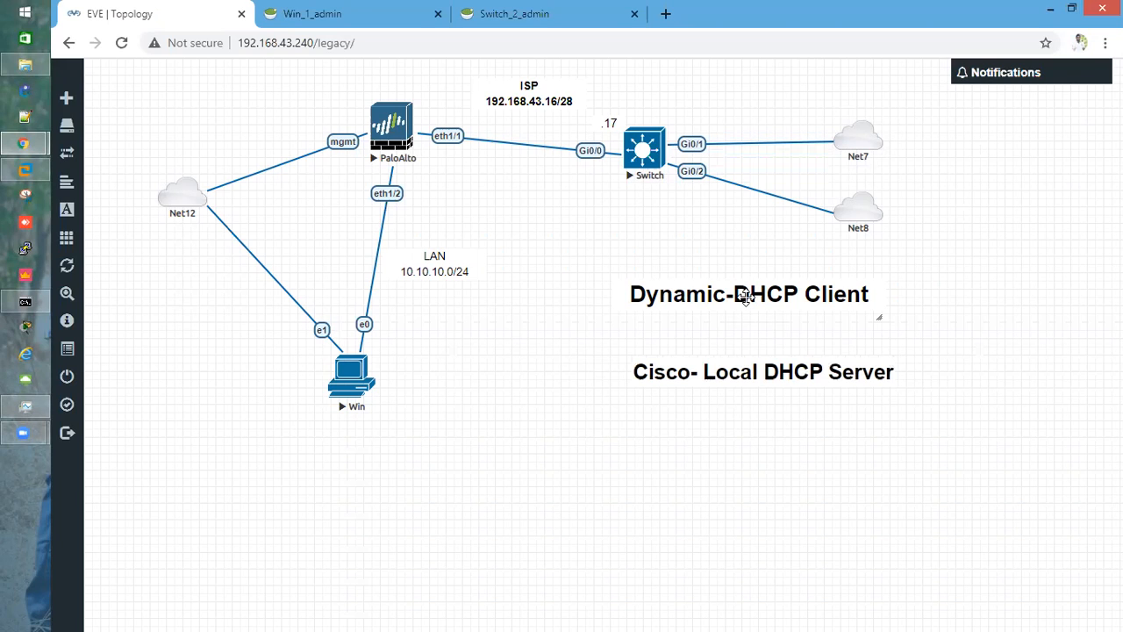
click(364, 13)
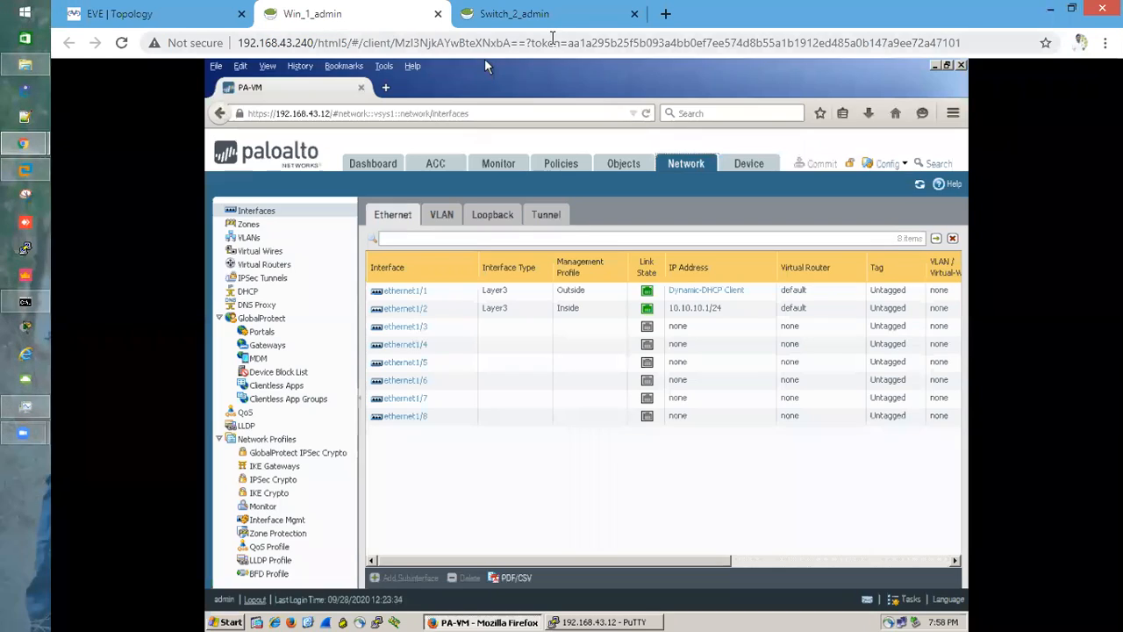
click(408, 294)
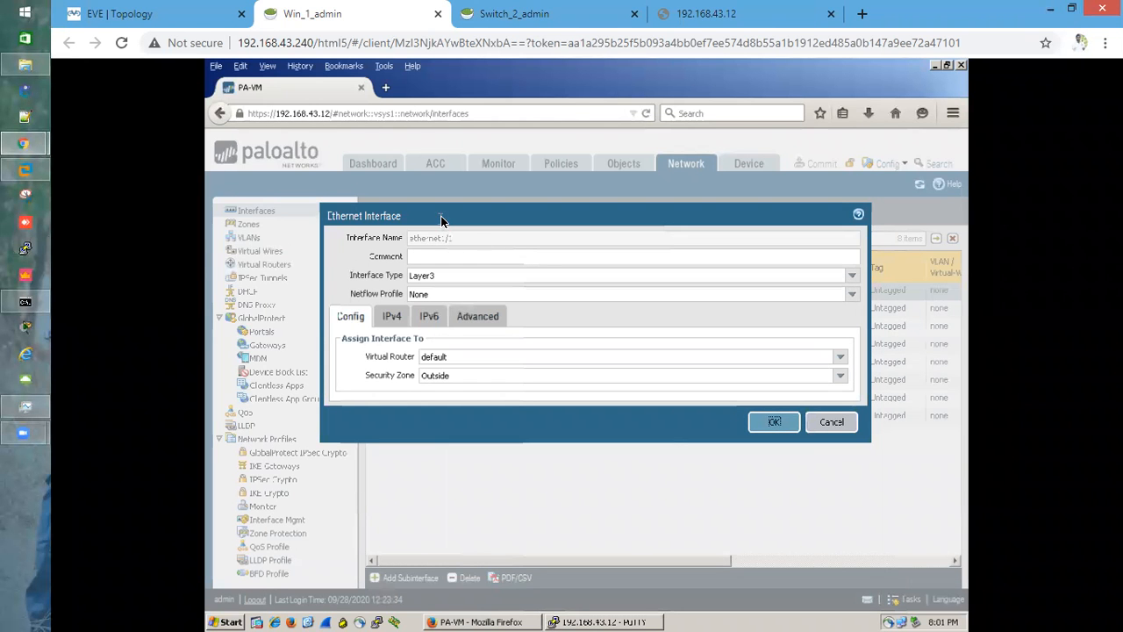
click(852, 279)
click(852, 279)
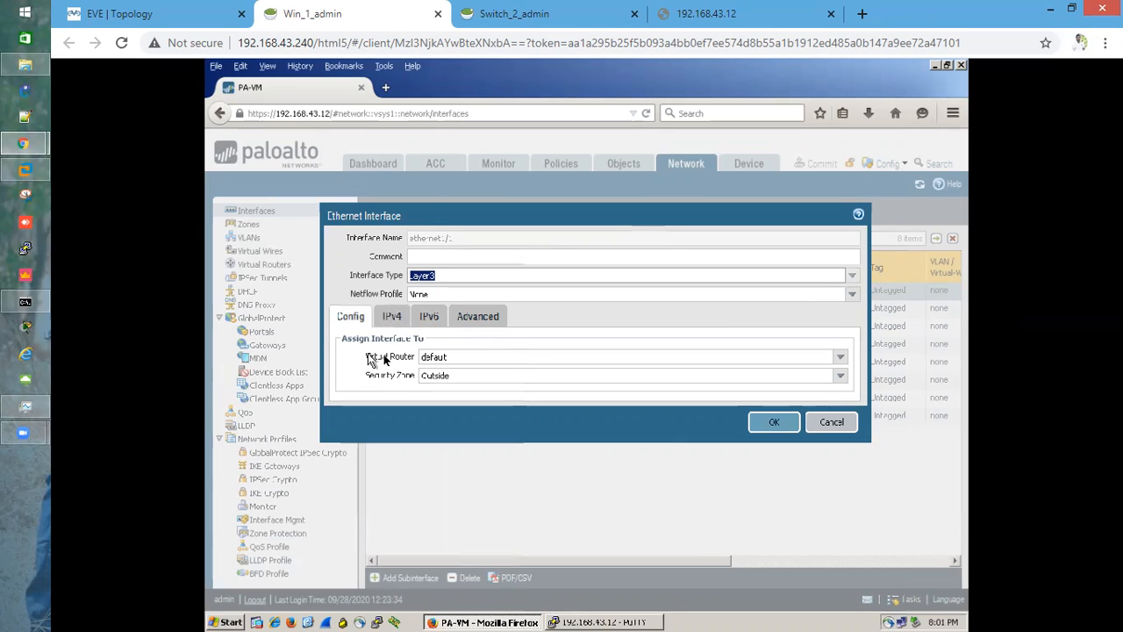
click(407, 367)
triple_click(406, 367)
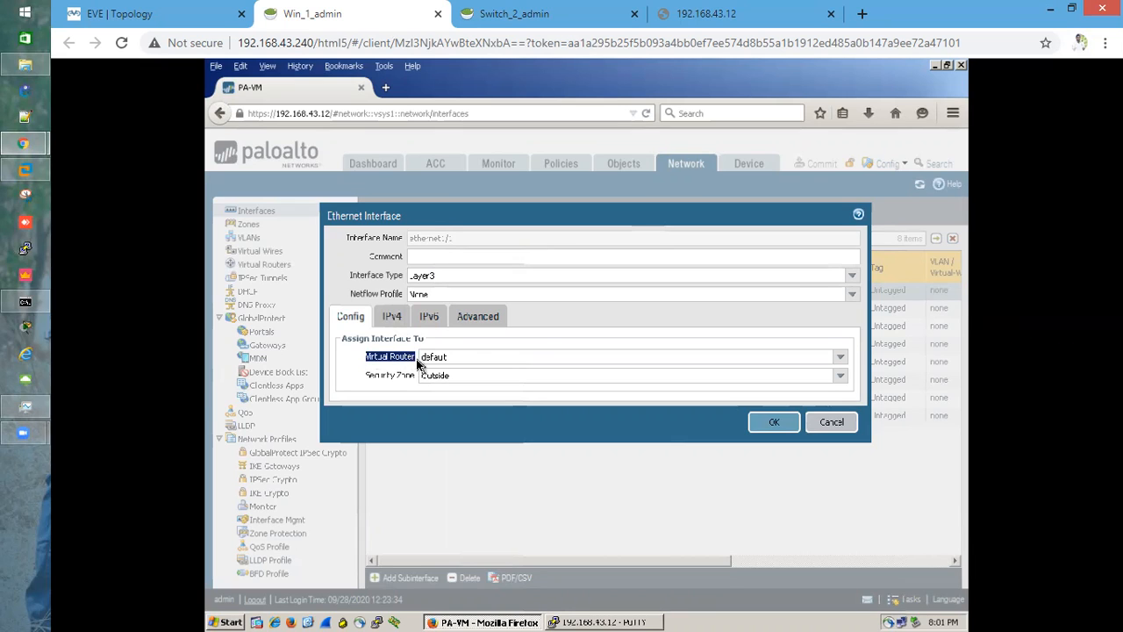
click(391, 318)
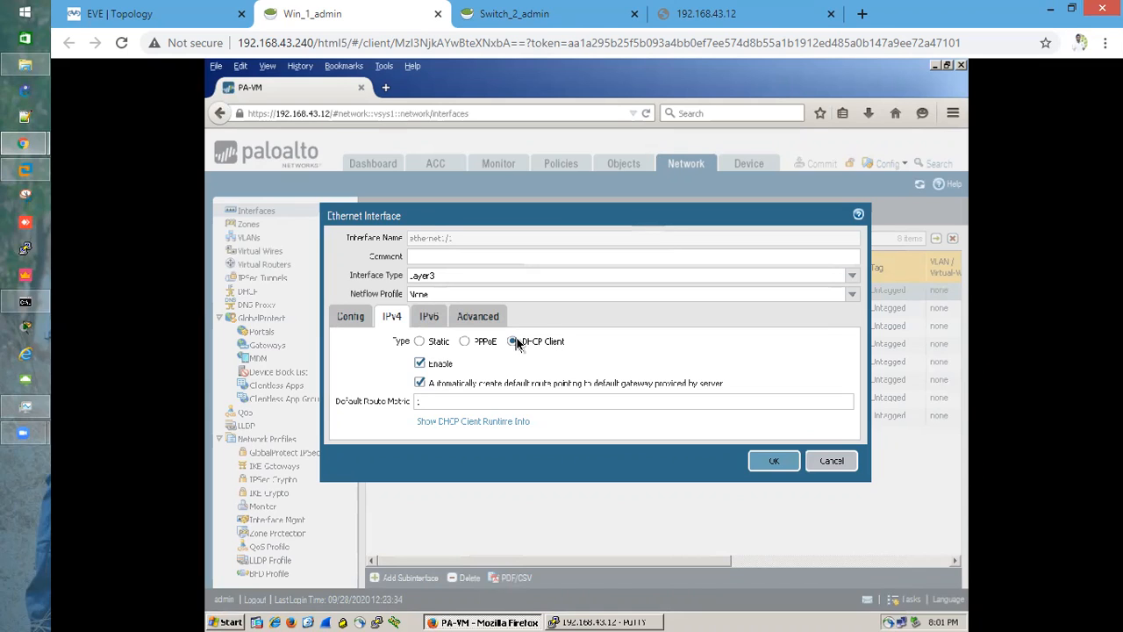
Re-apply ethernet1/1 as DHCP Client with Enable and automatic default route checked, accepting the warning
click(422, 366)
click(422, 365)
click(421, 383)
click(776, 461)
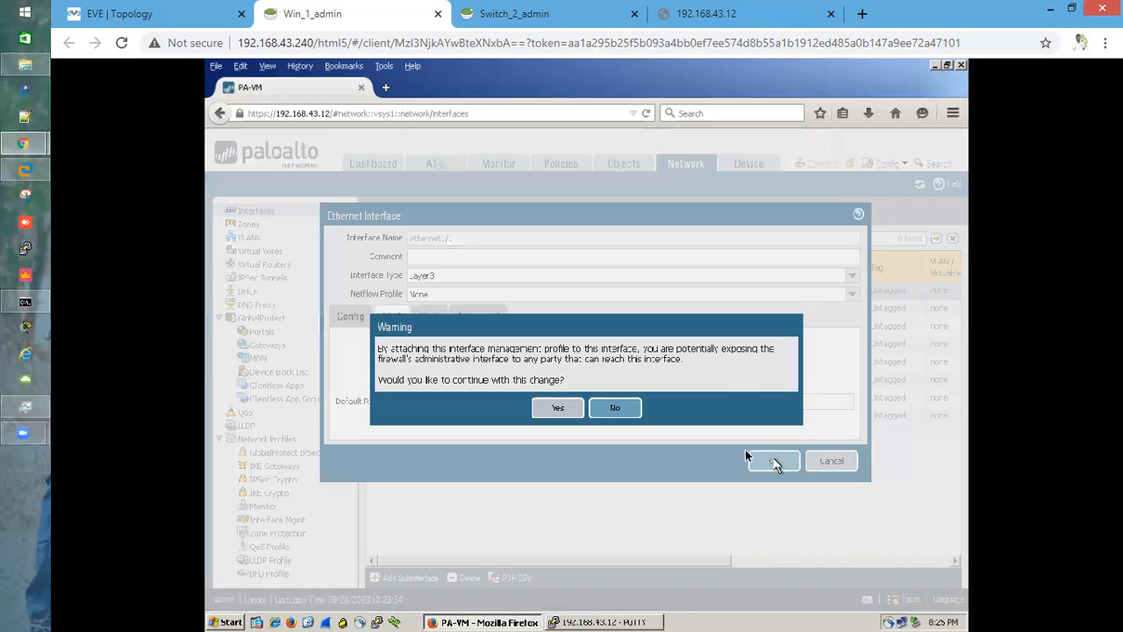
click(556, 409)
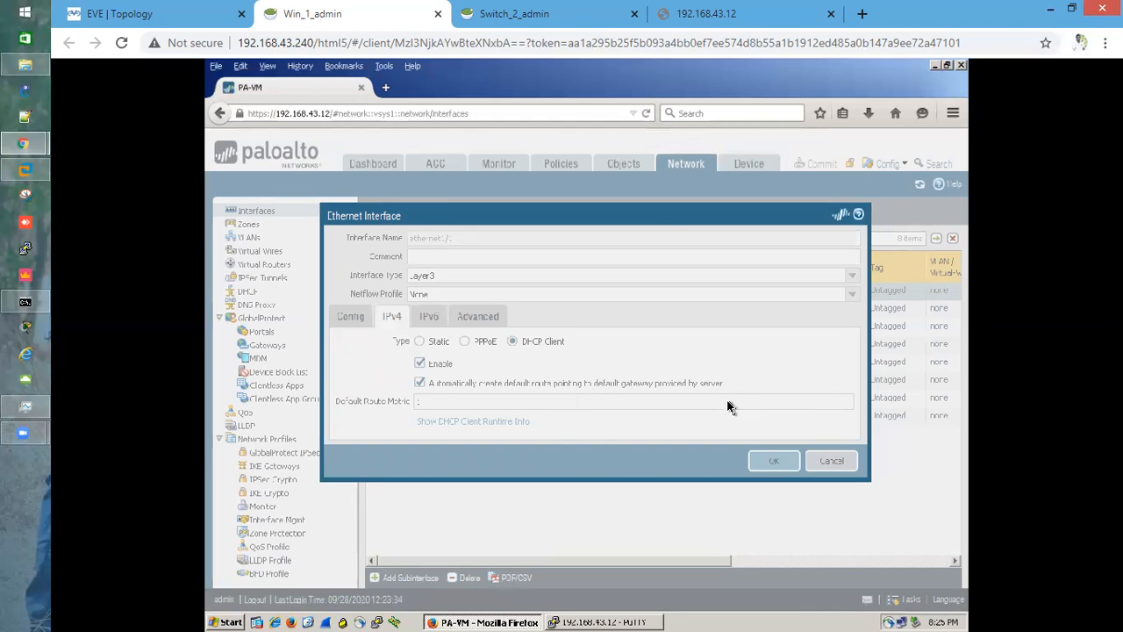
key(Return)
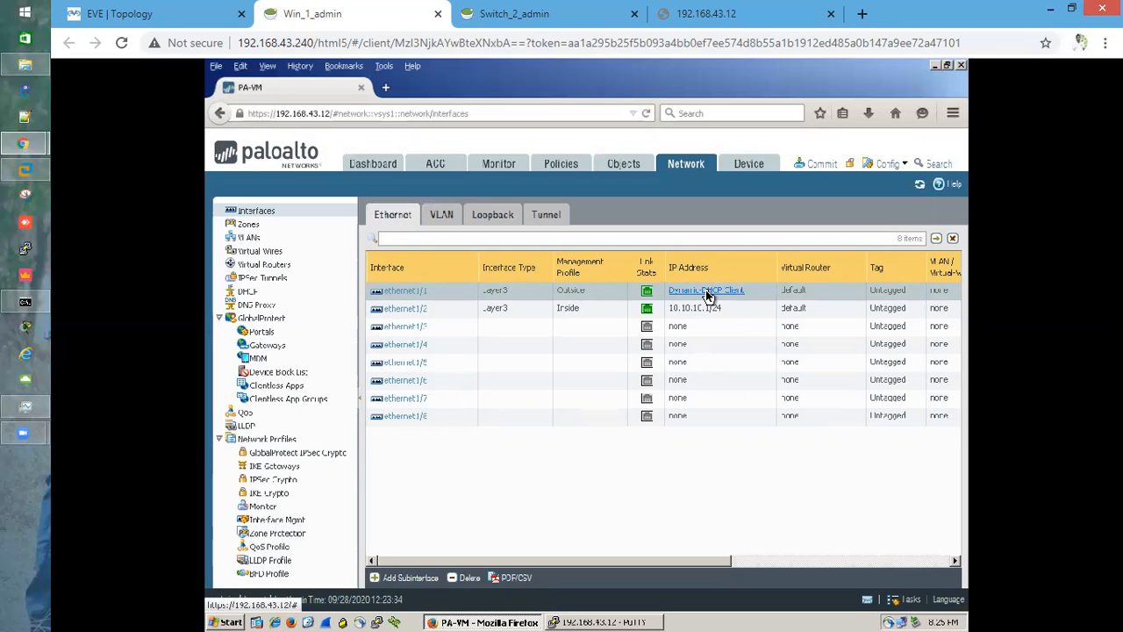
Release and renew the DHCP lease of ethernet1/1 from its dynamic interface status
click(706, 292)
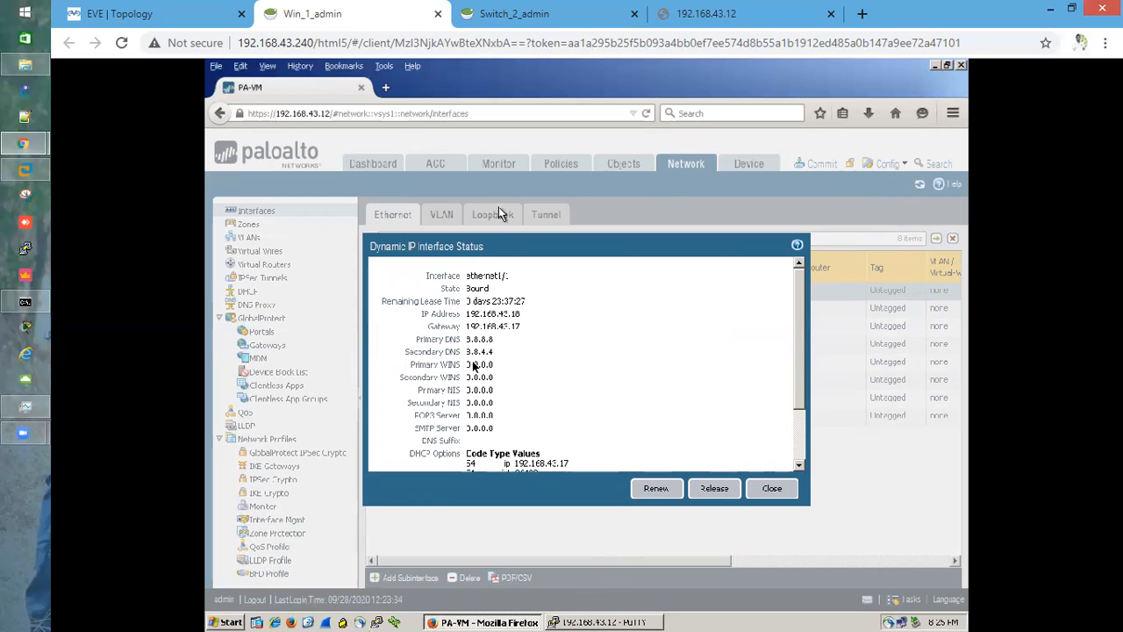
drag(466, 313, 530, 316)
click(526, 317)
drag(467, 315, 522, 316)
click(521, 317)
click(715, 492)
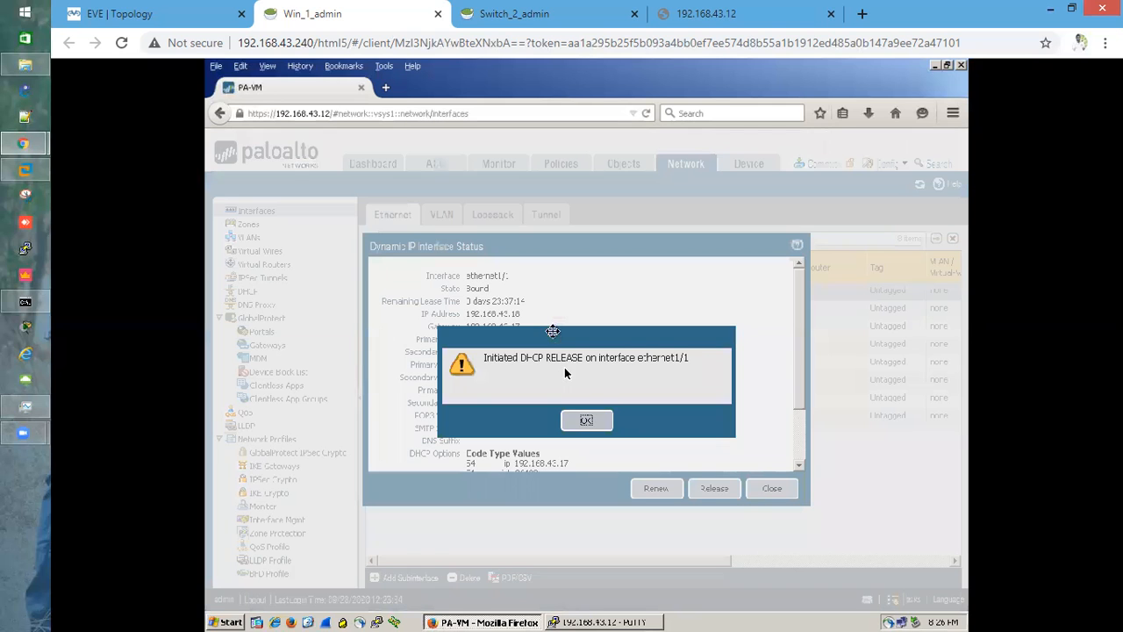
click(587, 419)
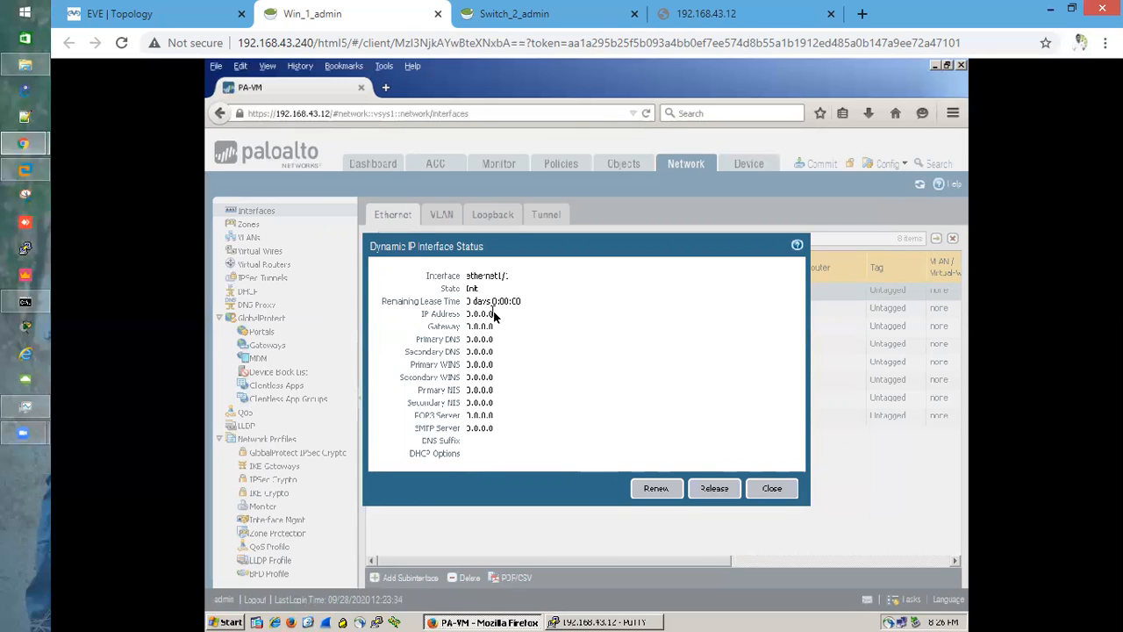
click(648, 492)
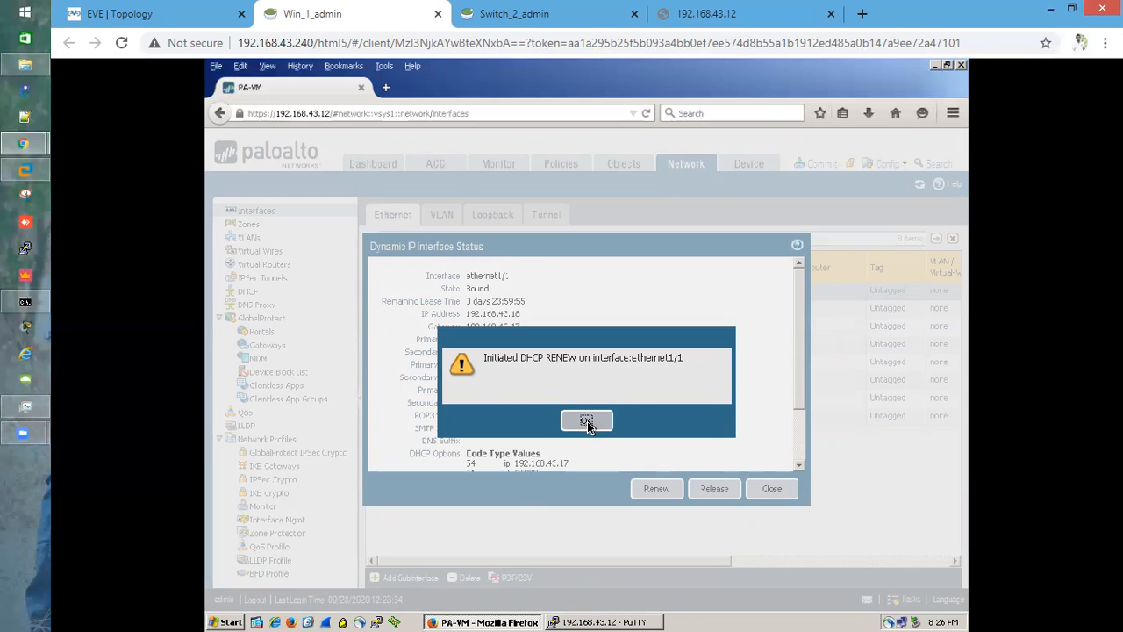
click(588, 421)
Examine the lease's address, gateway, DNS servers and DHCP options in the interface status
drag(522, 314, 468, 316)
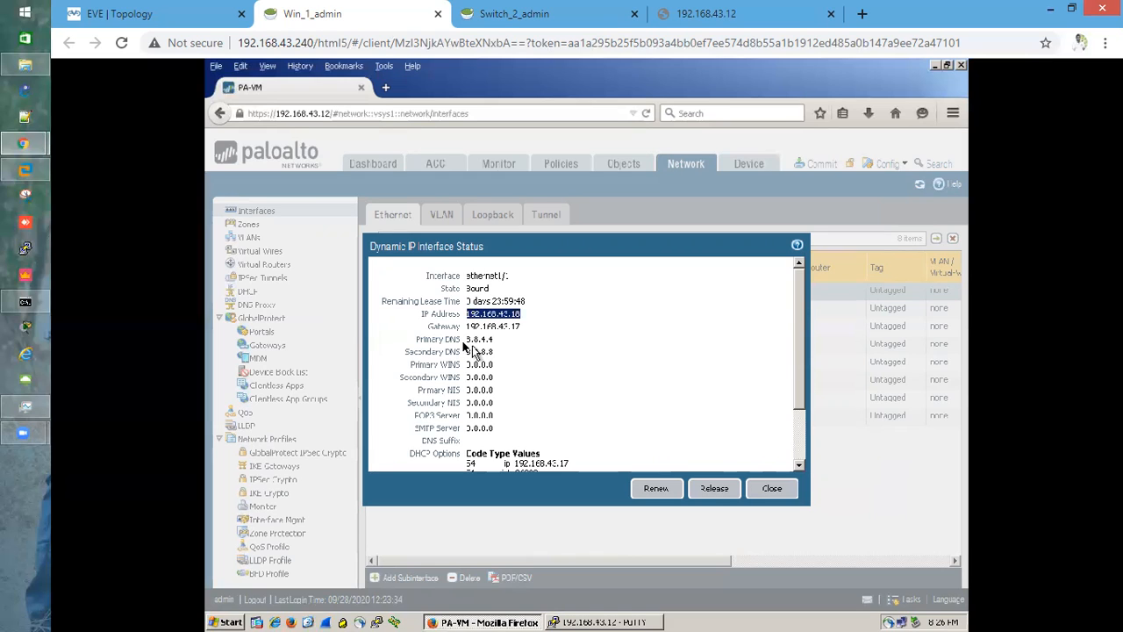
double_click(491, 340)
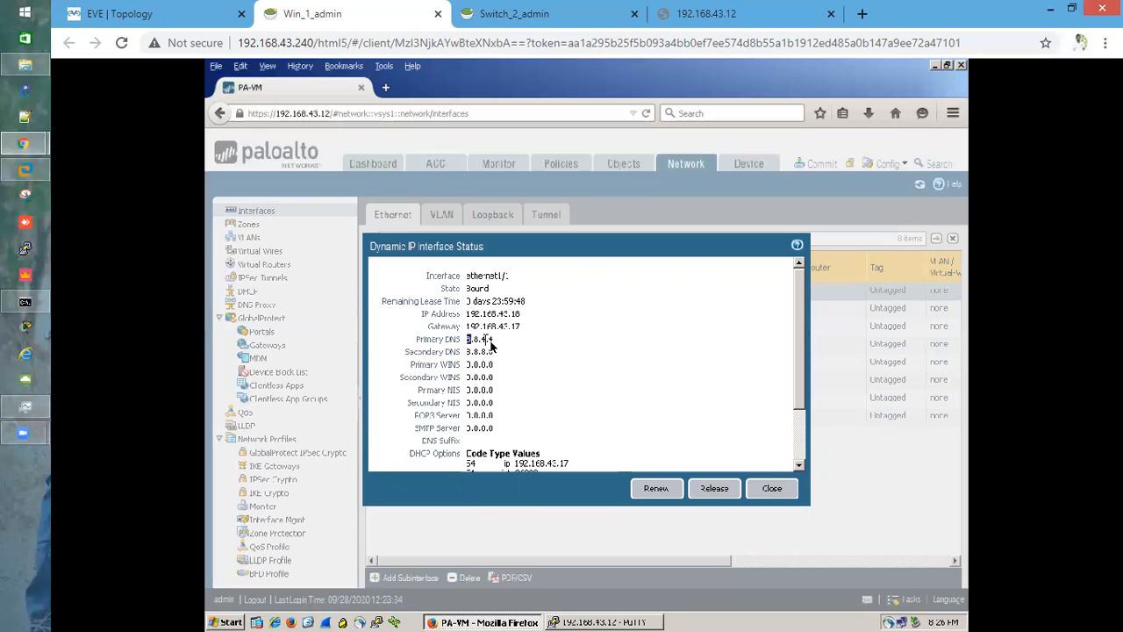
drag(497, 345, 498, 347)
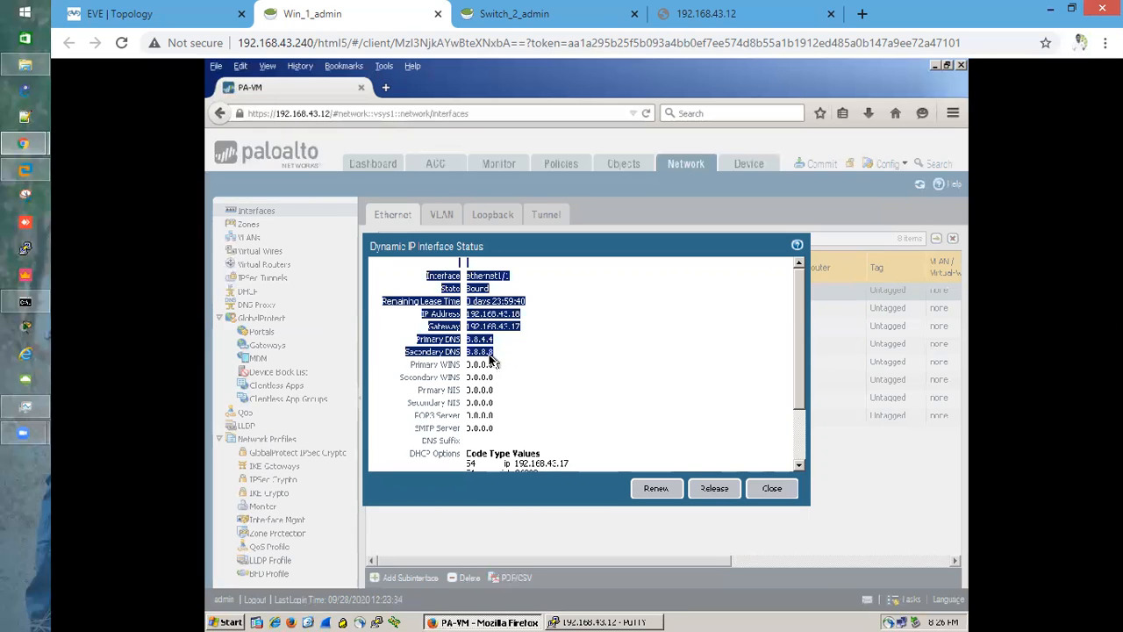
click(545, 361)
scroll(547, 423, down, 1)
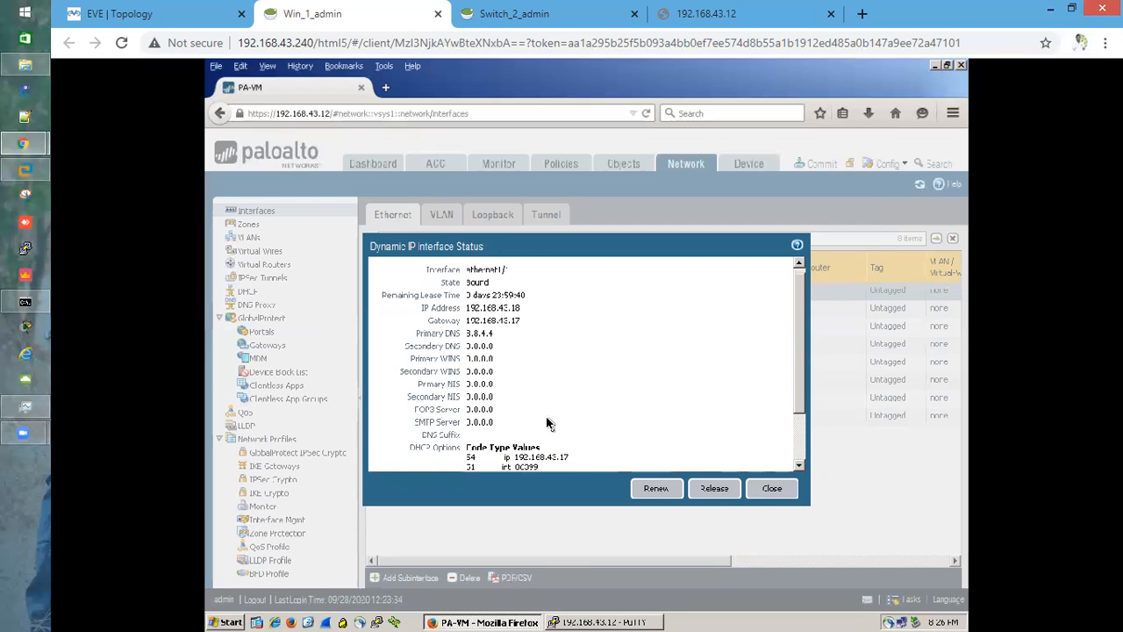
scroll(547, 423, down, 3)
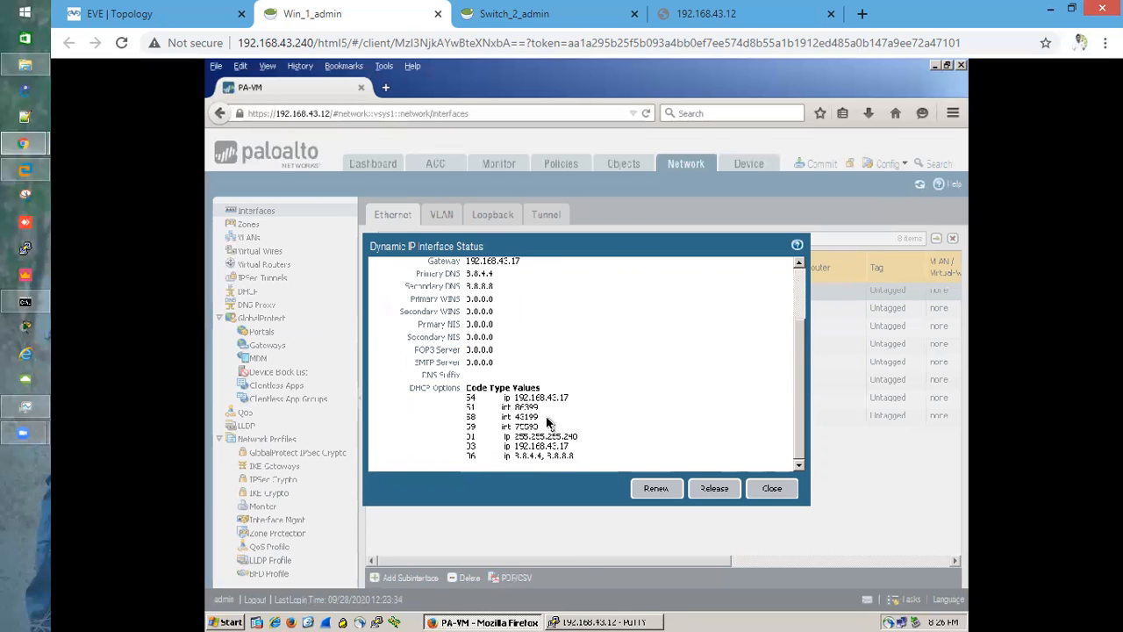
Close the disconnected PuTTY session and the dynamic interface status dialog
click(597, 623)
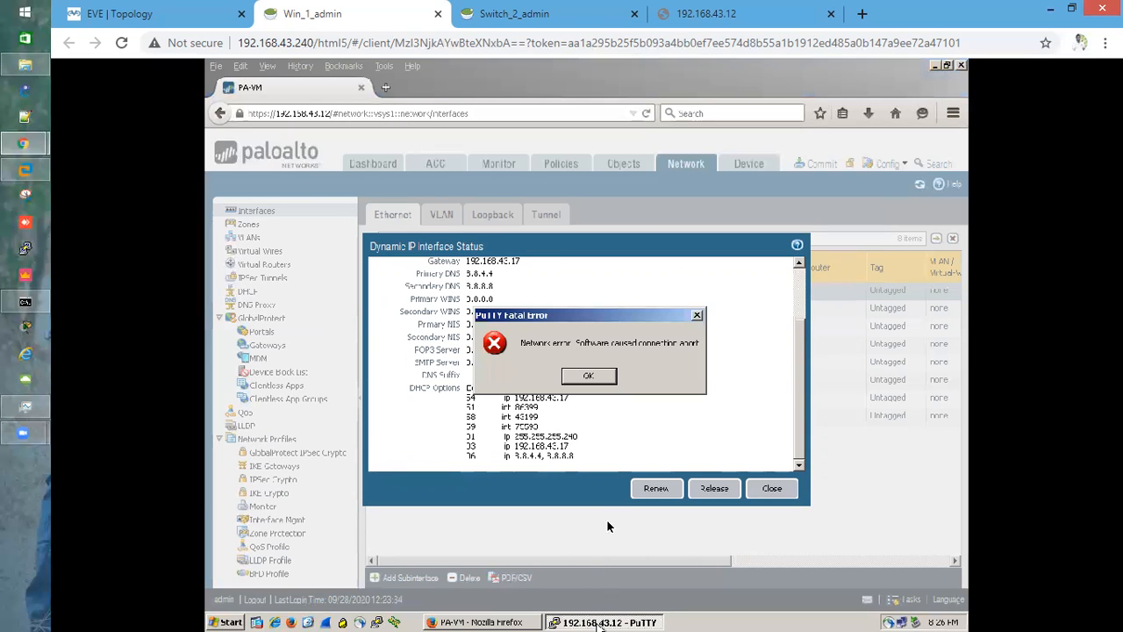
click(585, 375)
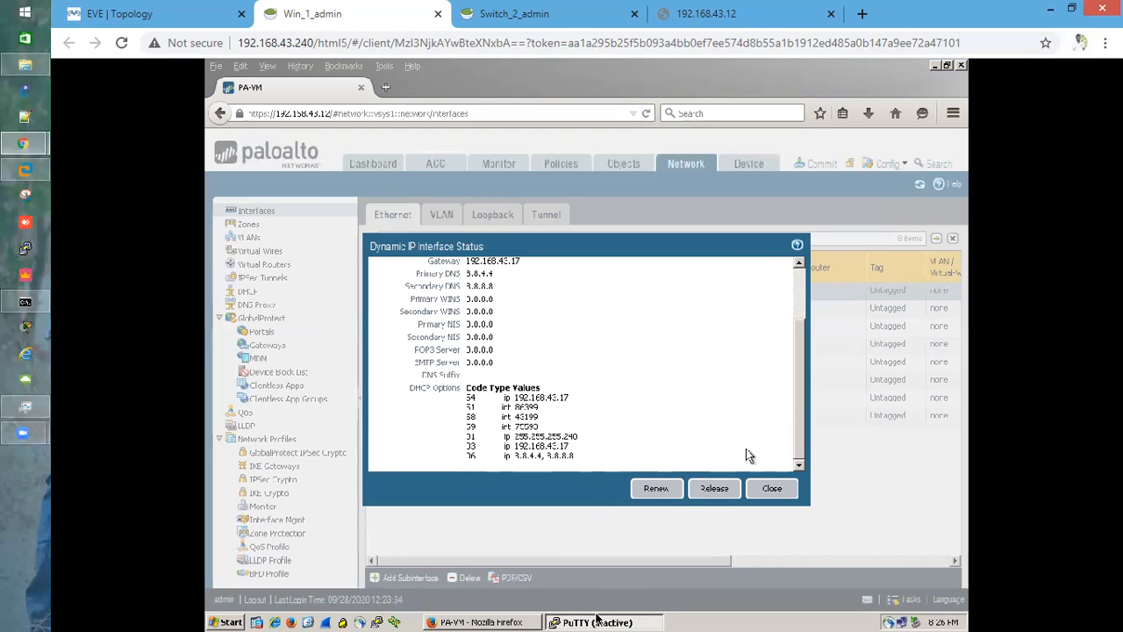
right_click(596, 624)
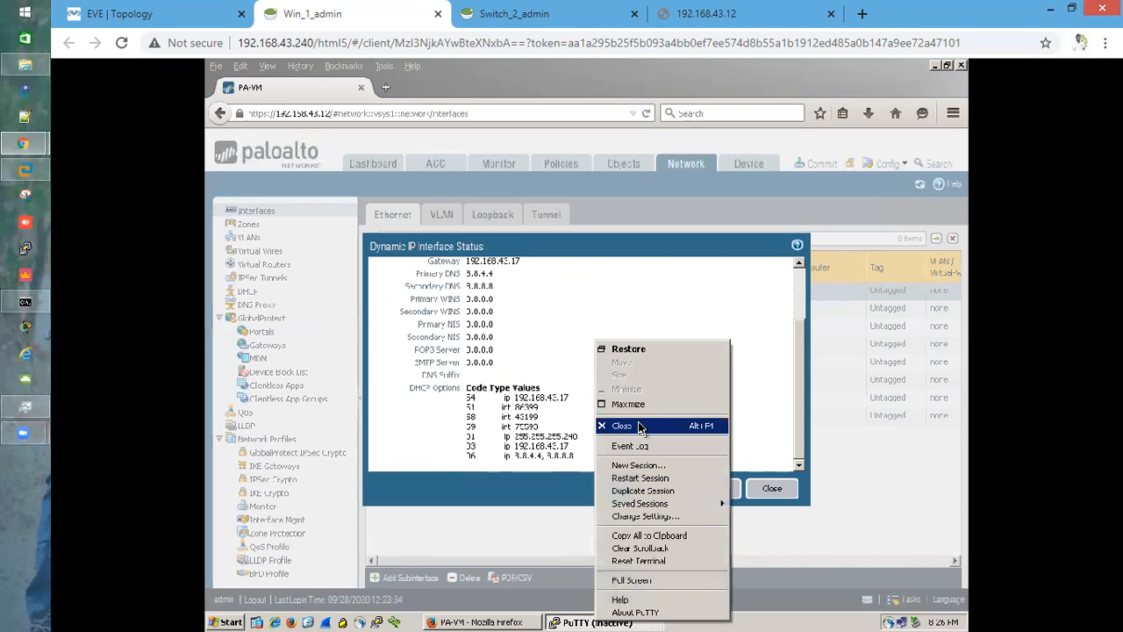
click(638, 429)
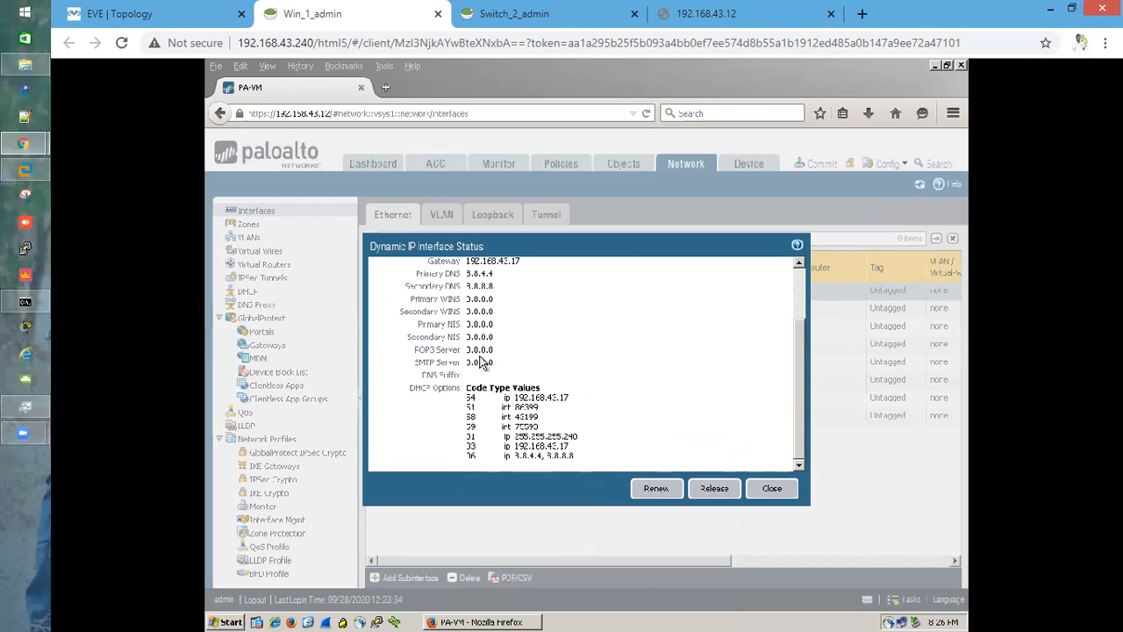
click(787, 489)
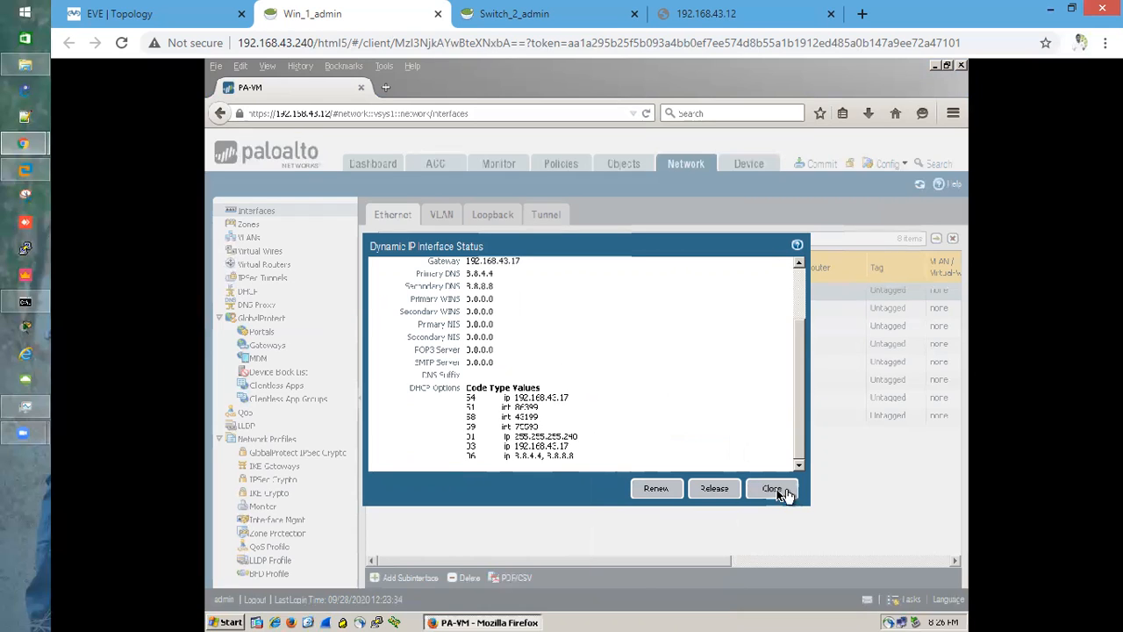
click(770, 489)
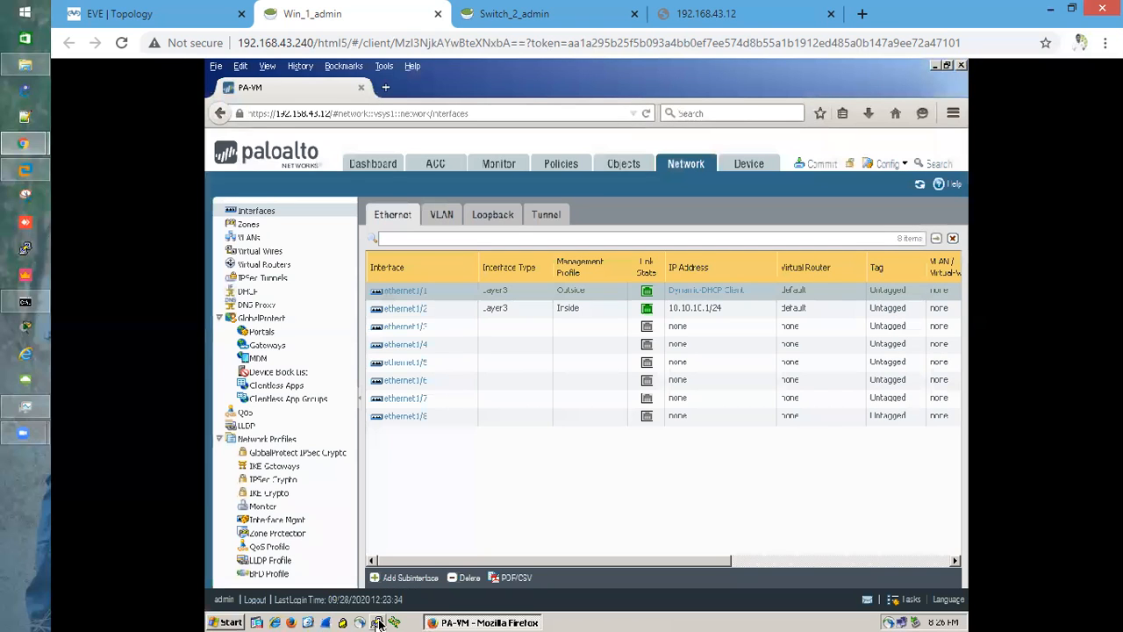
Open an SSH session to the firewall at 192.168.43.12 and run show routing fib
click(377, 623)
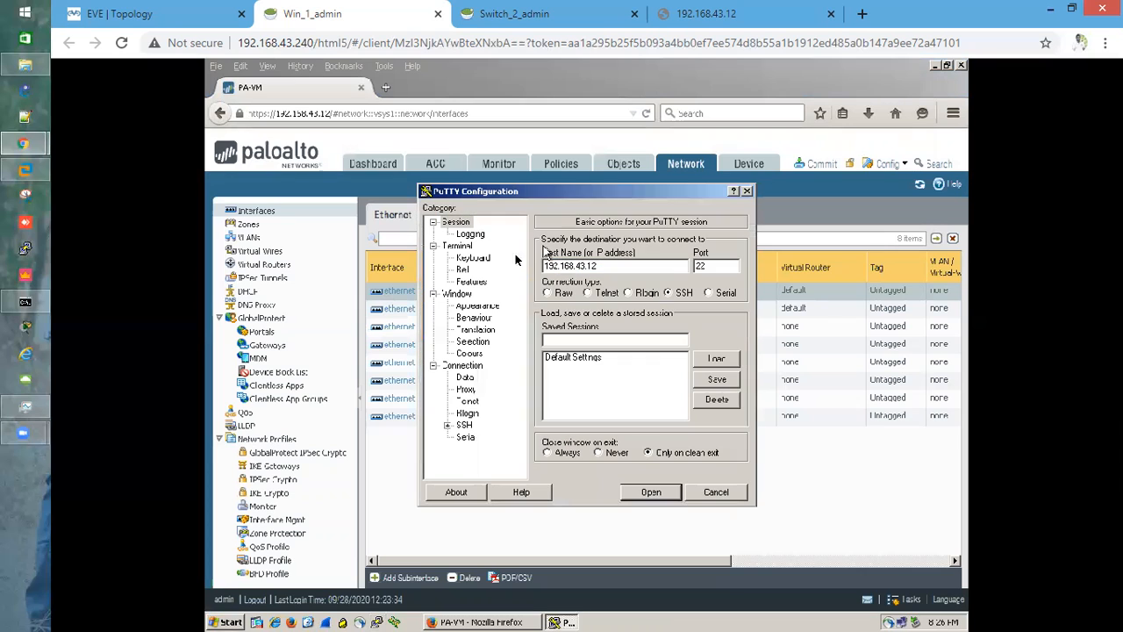
click(653, 494)
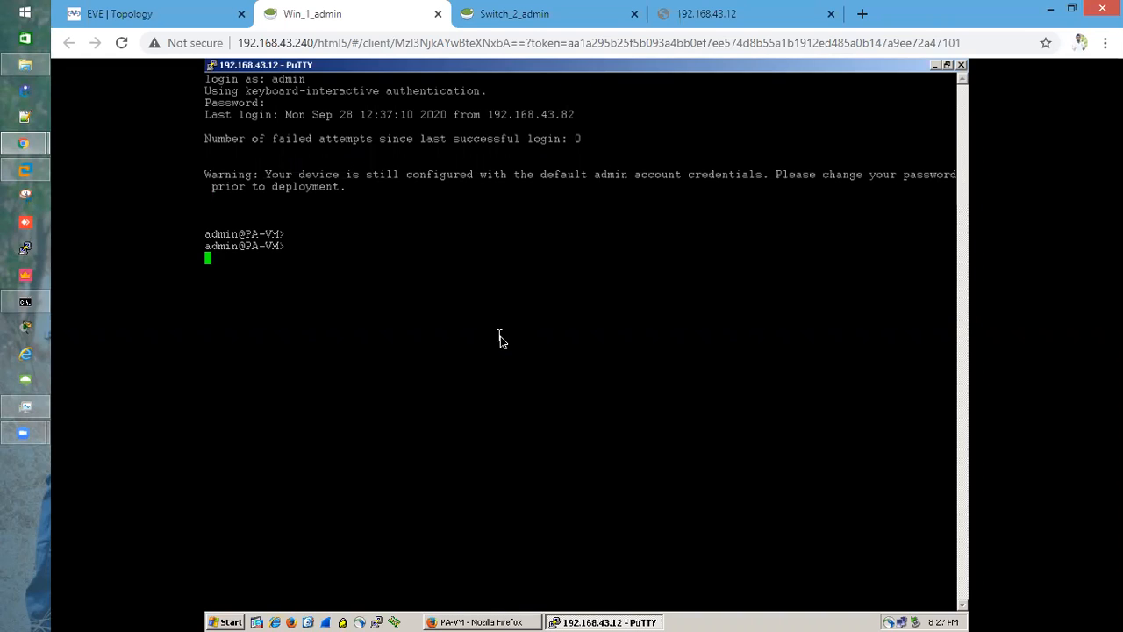
text(show rc)
key(Tab)
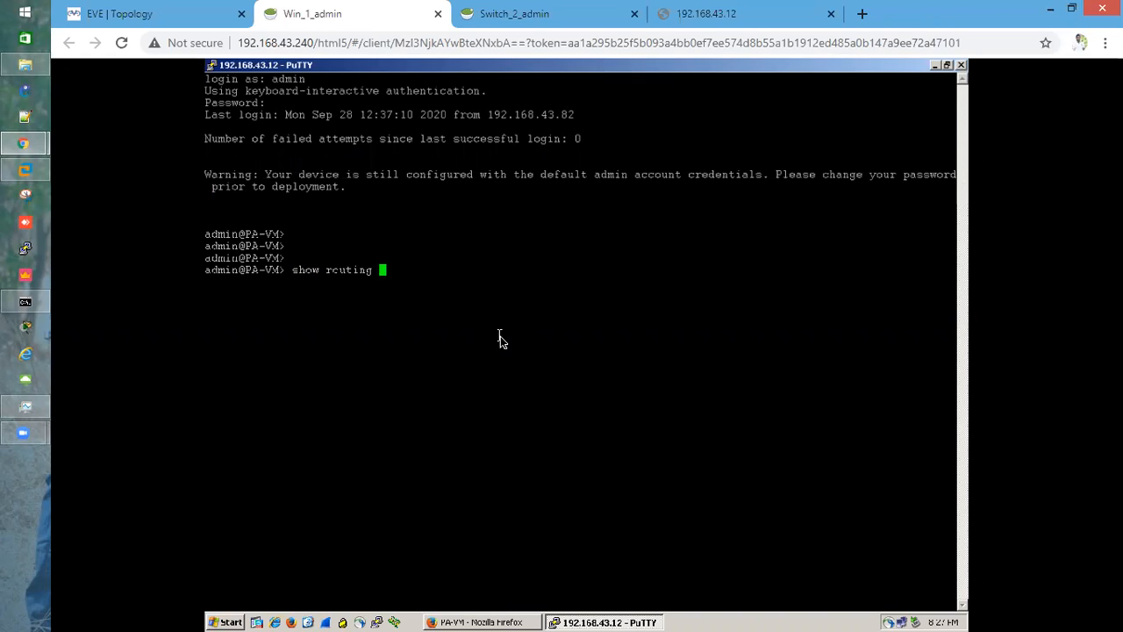
text(fib)
key(Return)
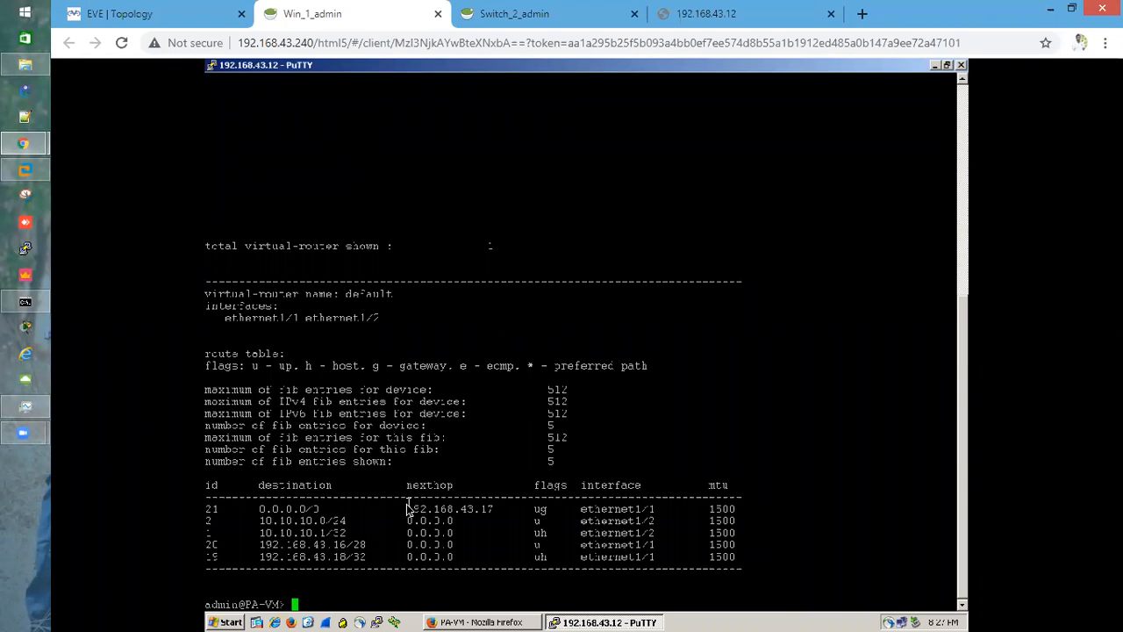
Highlight the default route 0.0.0.0/0 and its next hop in the FIB output
drag(248, 509, 332, 509)
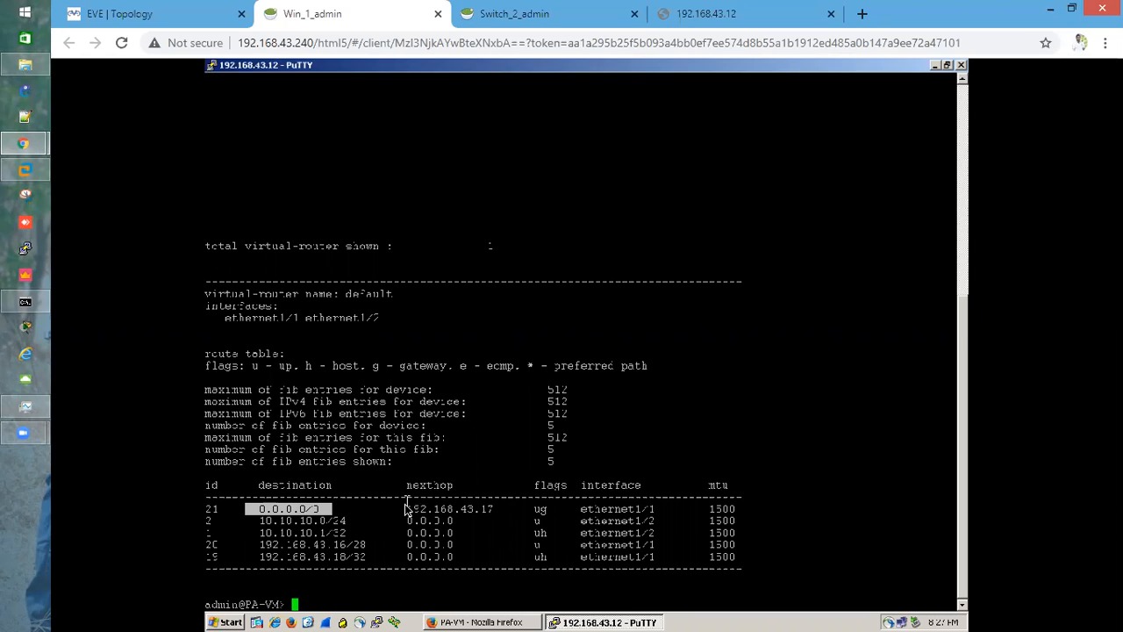
drag(405, 509, 493, 511)
key(ctrl+c)
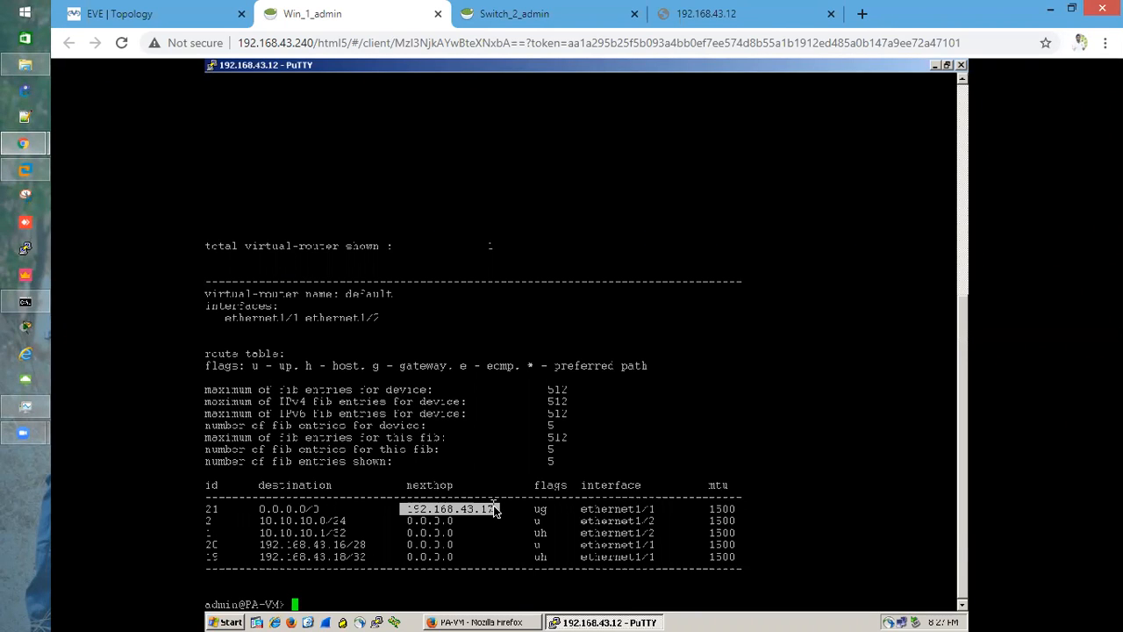
click(489, 509)
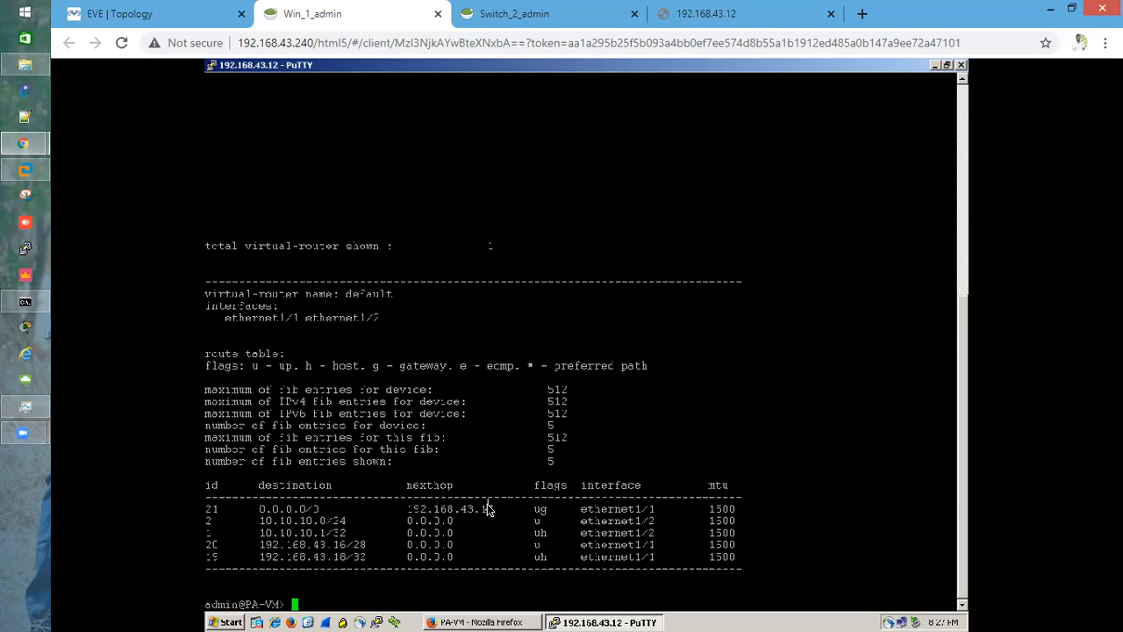
key(Return)
key(Return)
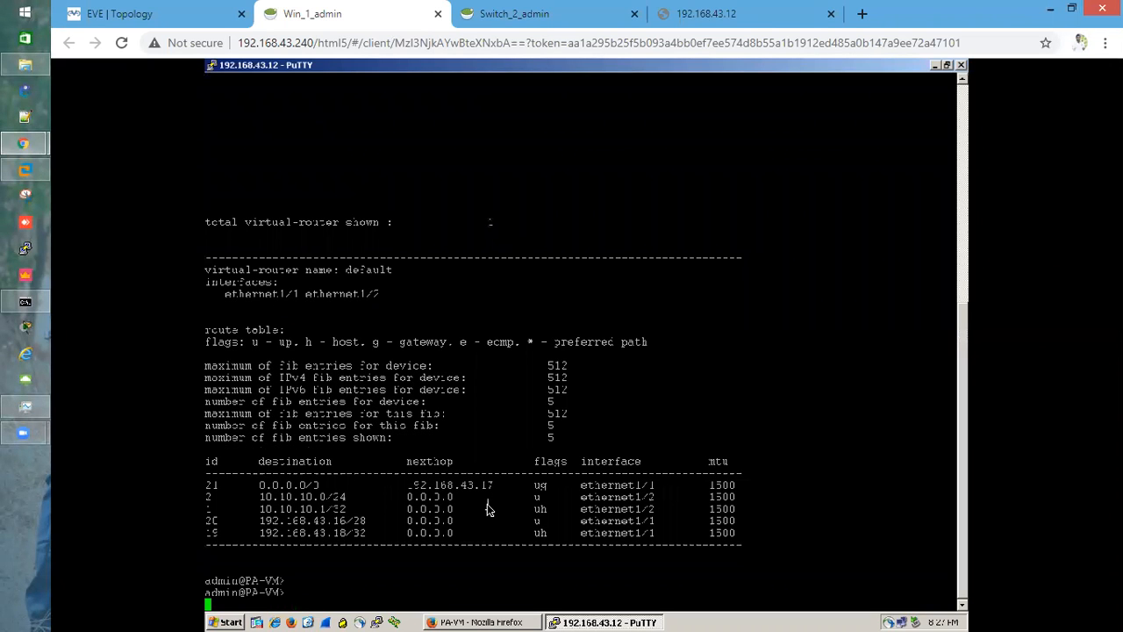
Ping the gateway 192.168.43.17 from the firewall CLI
text(ping host)
right_click(484, 513)
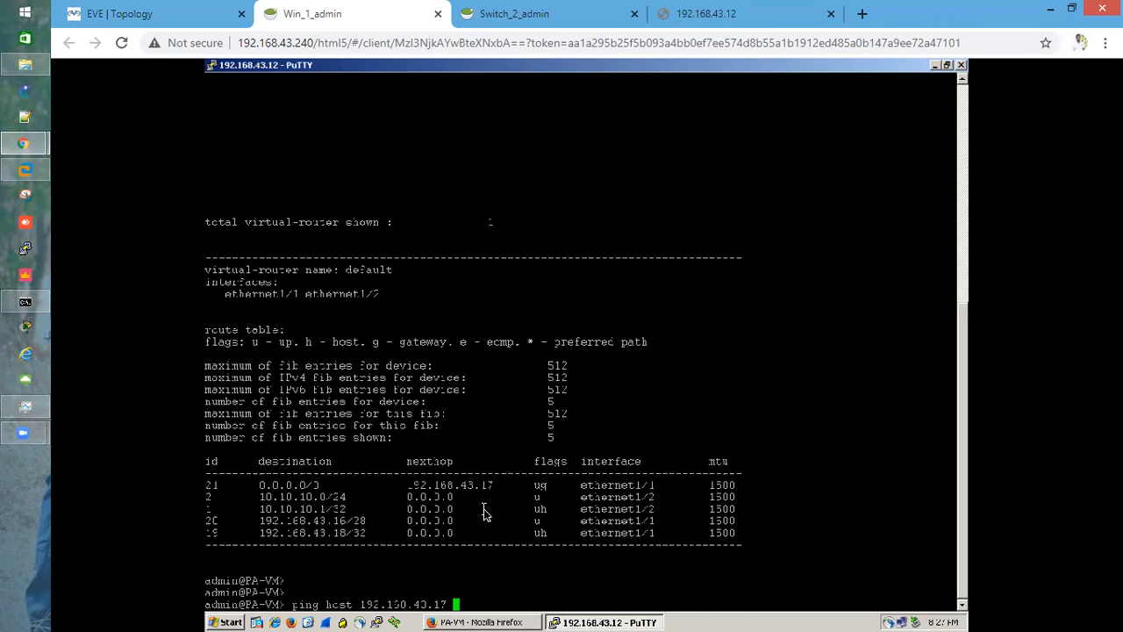
key(Return)
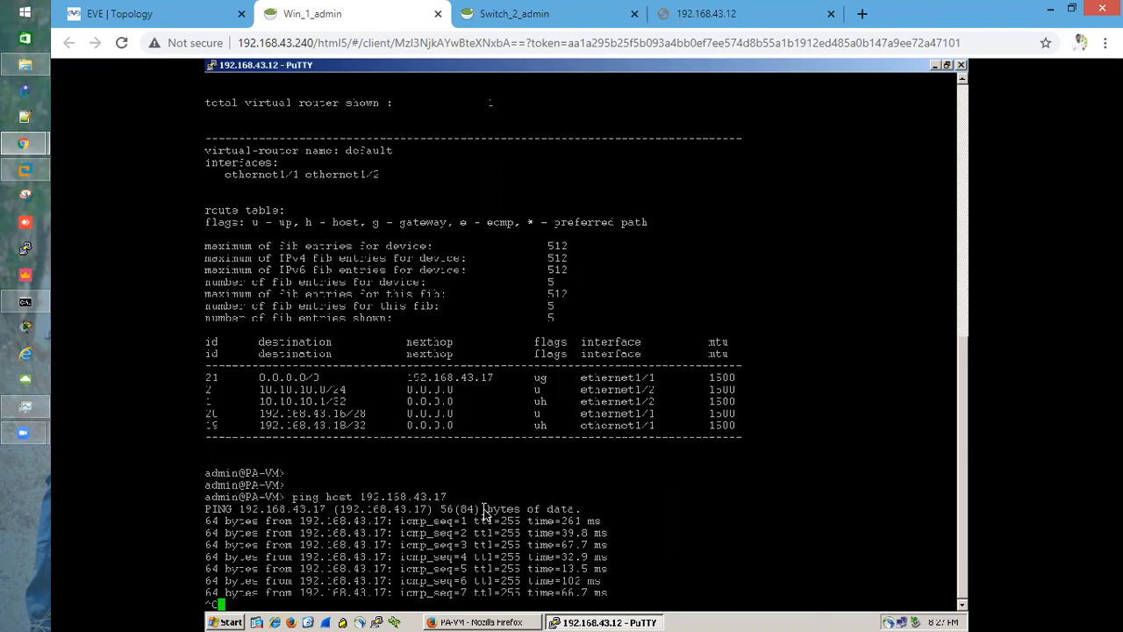
key(ctrl+c)
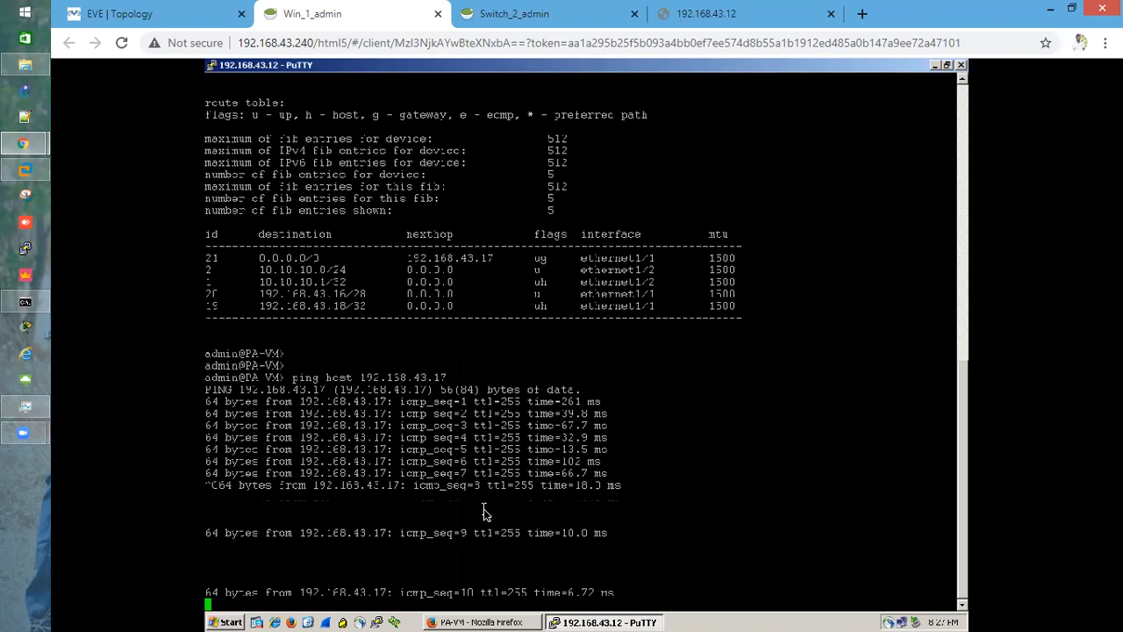
Try to ping host 8.8.4.4 while the gateway ping is running, then interrupt the ping
text(ping 64 bytes from 192.168.43.17: icmp_seq=12 ttl=255 time=12.7 ms)
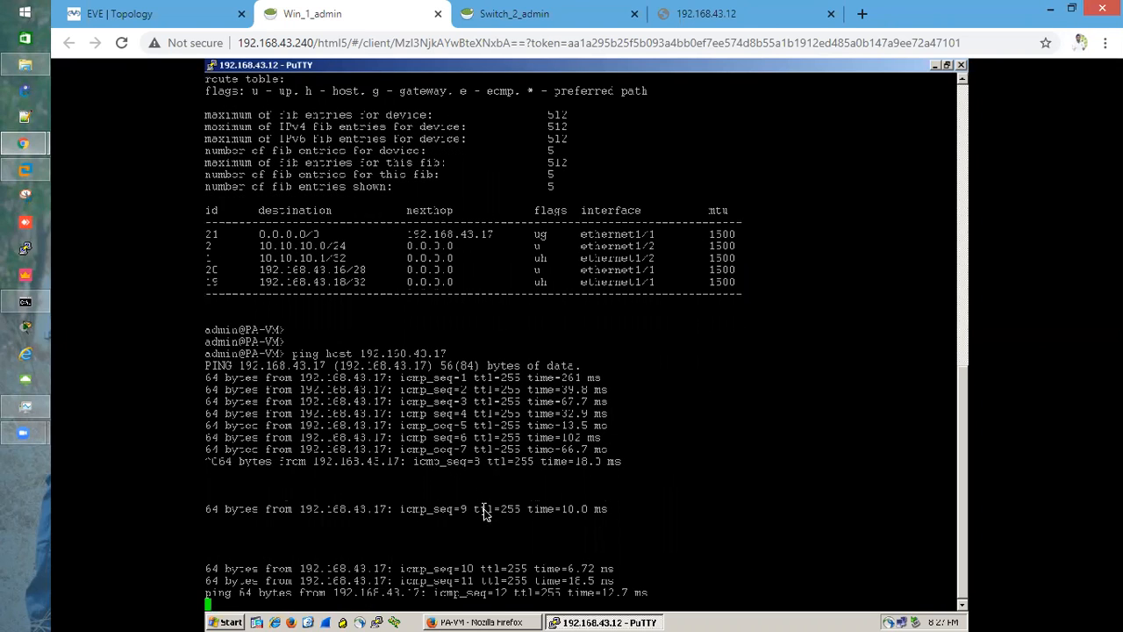
text(ho)
key(Tab)
text(8.8.4.4)
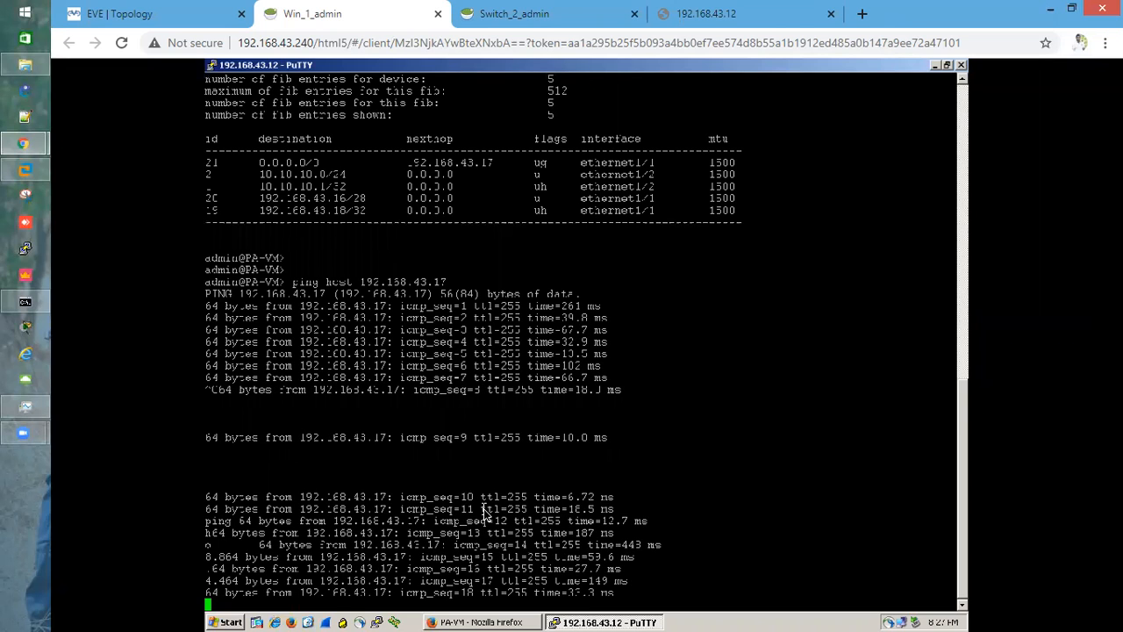
key(ctrl+c)
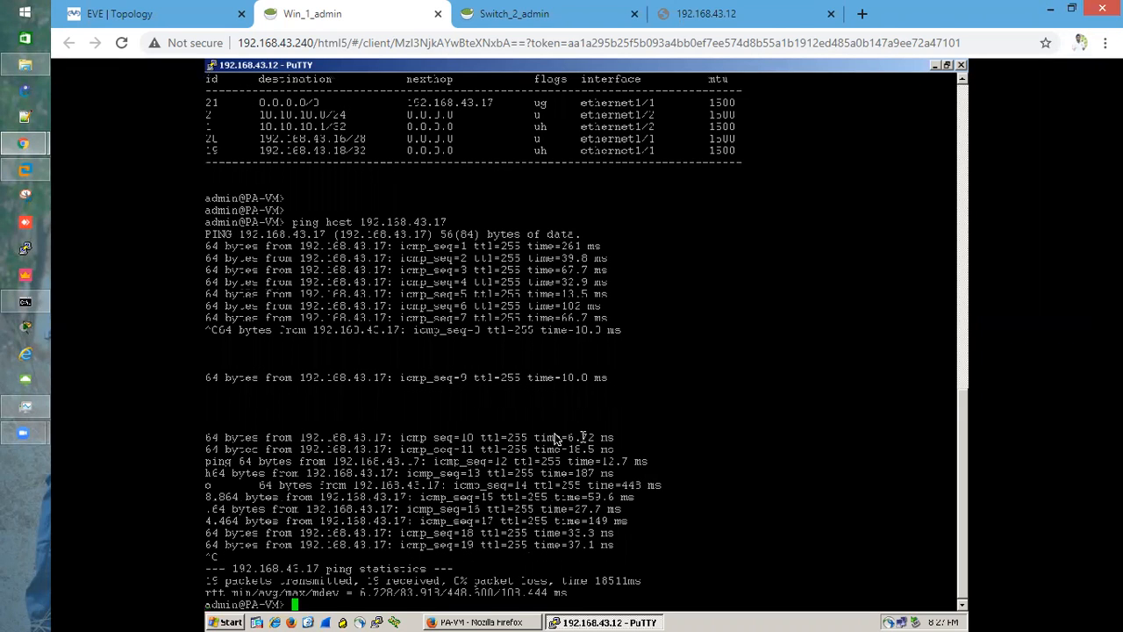
key(Return)
key(Return)
key(Return)
key(Return)
key(Return)
key(Return)
key(Return)
key(Return)
key(Return)
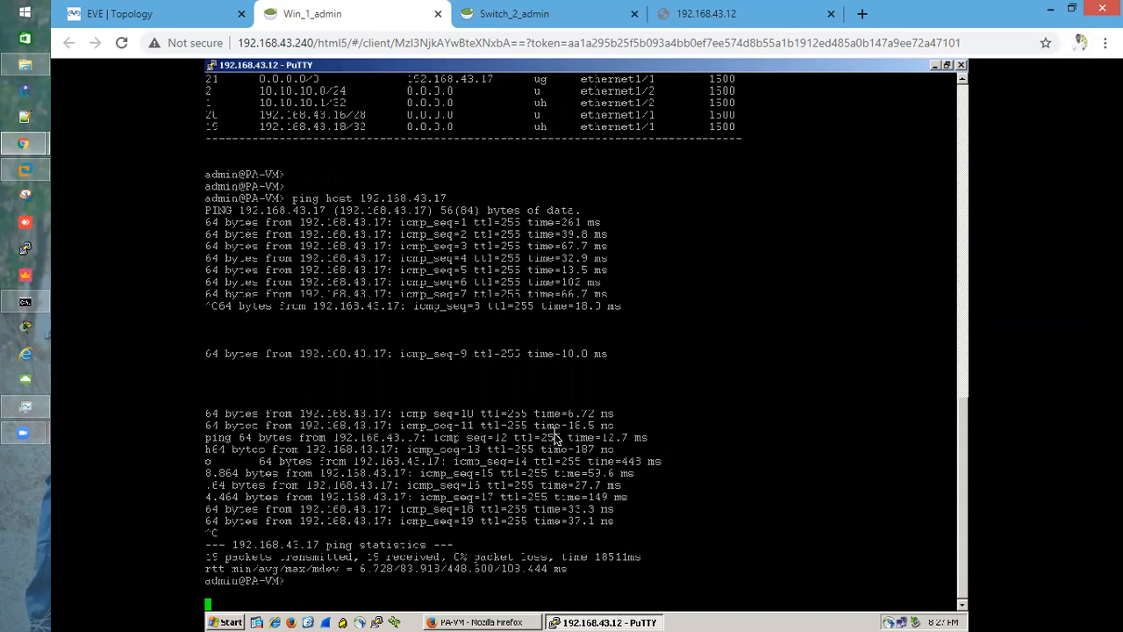
key(Return)
Ping host 8.8.4.4 from the firewall CLI and stop the ping
text(pi)
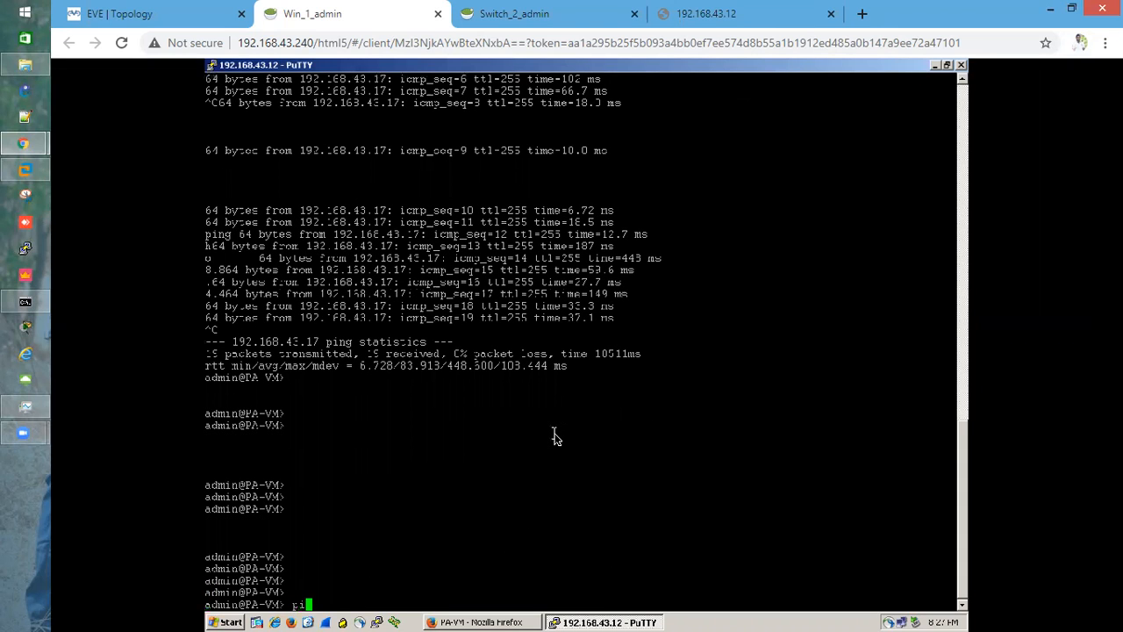
text(ng hcst 8.8.4.4)
key(Return)
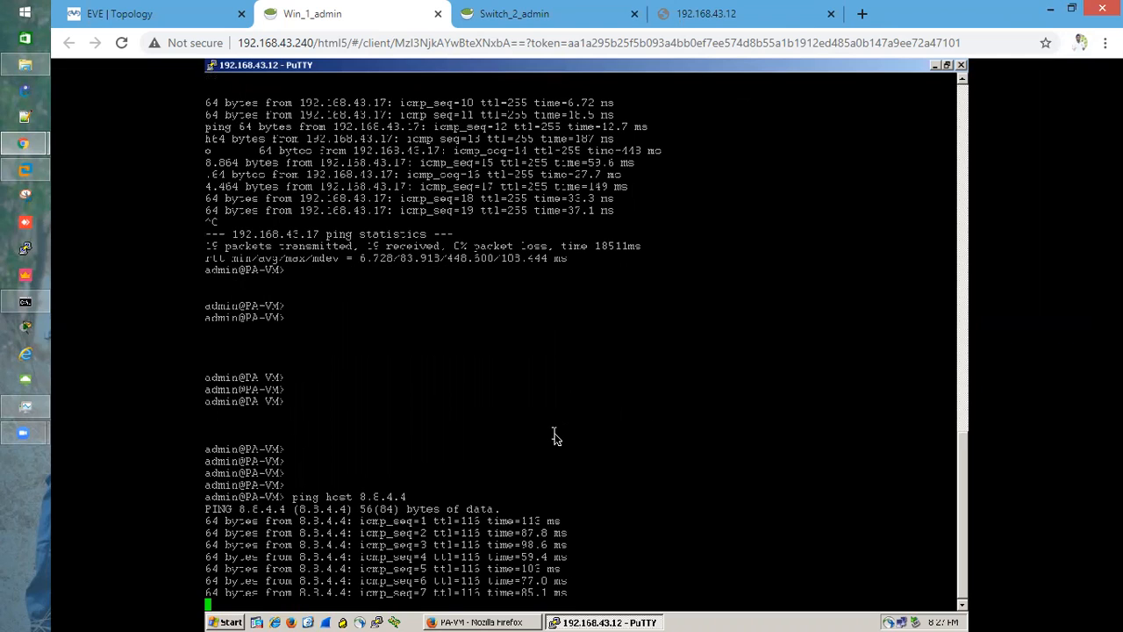
key(ctrl+c)
key(Return)
key(Return)
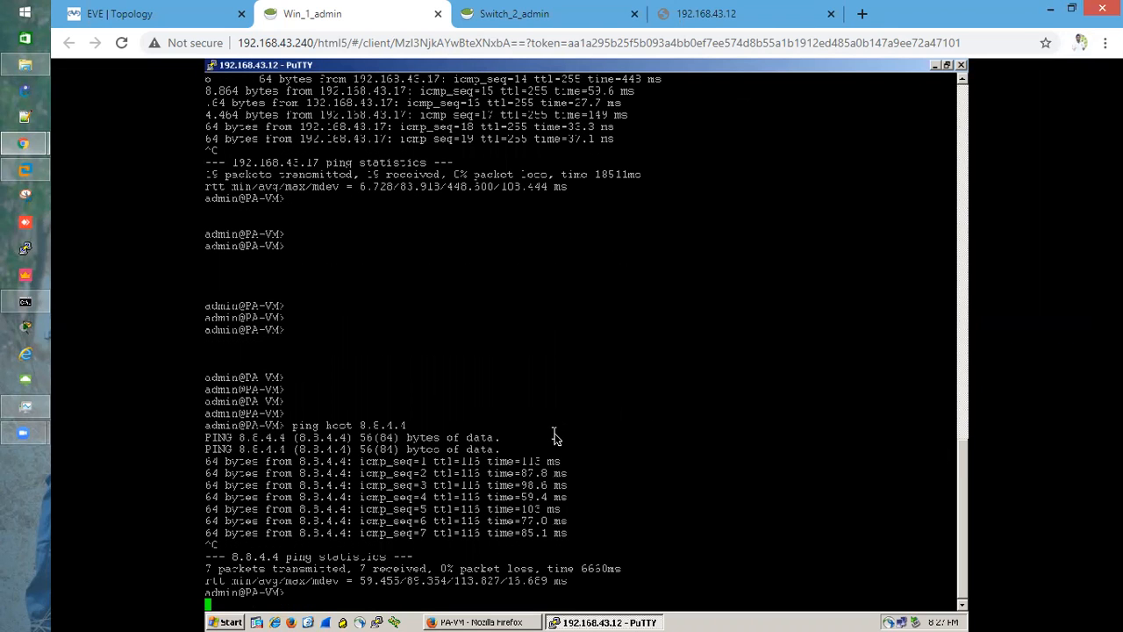
Ping host google.com from the firewall CLI to test DNS resolution
text(ping host )
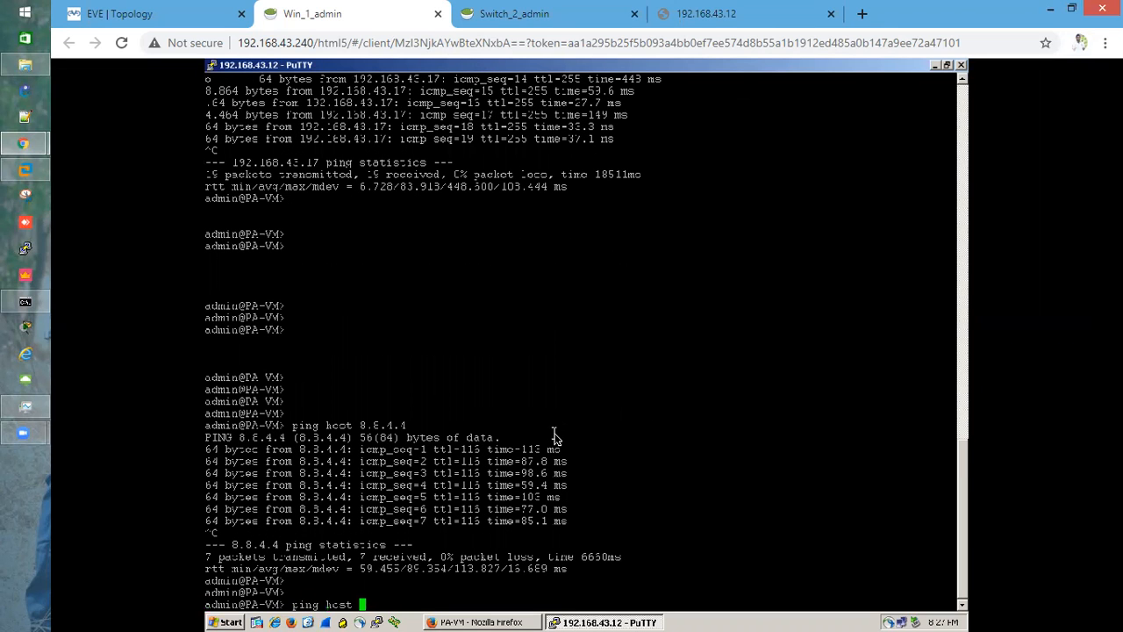
text(google.com)
key(Return)
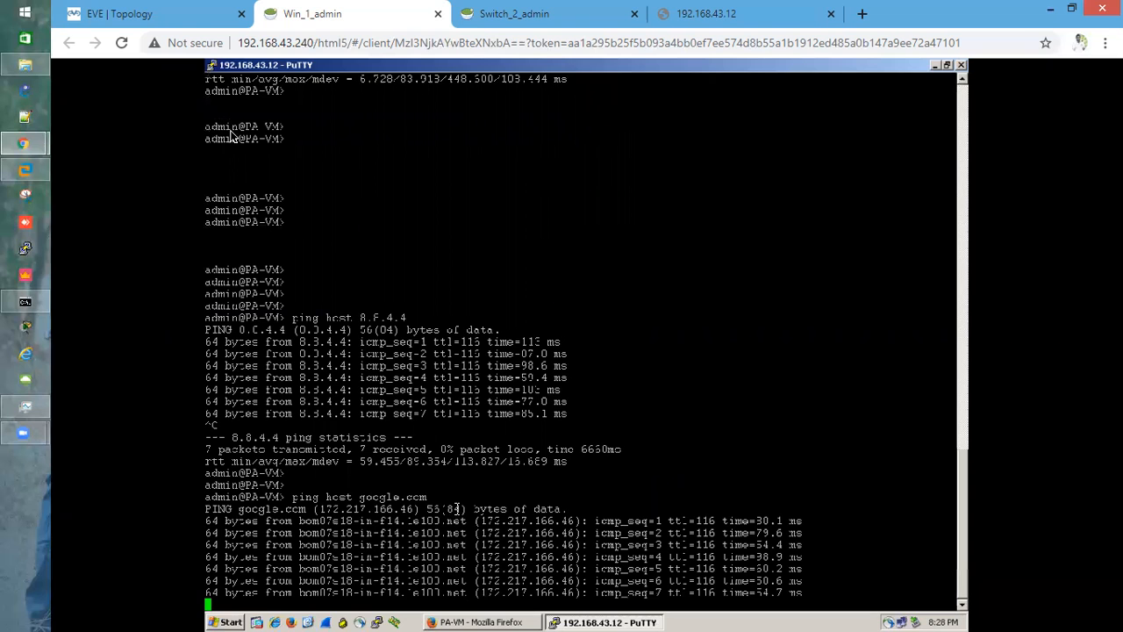
Switch to the EVE topology tab to view the lab diagram
click(162, 14)
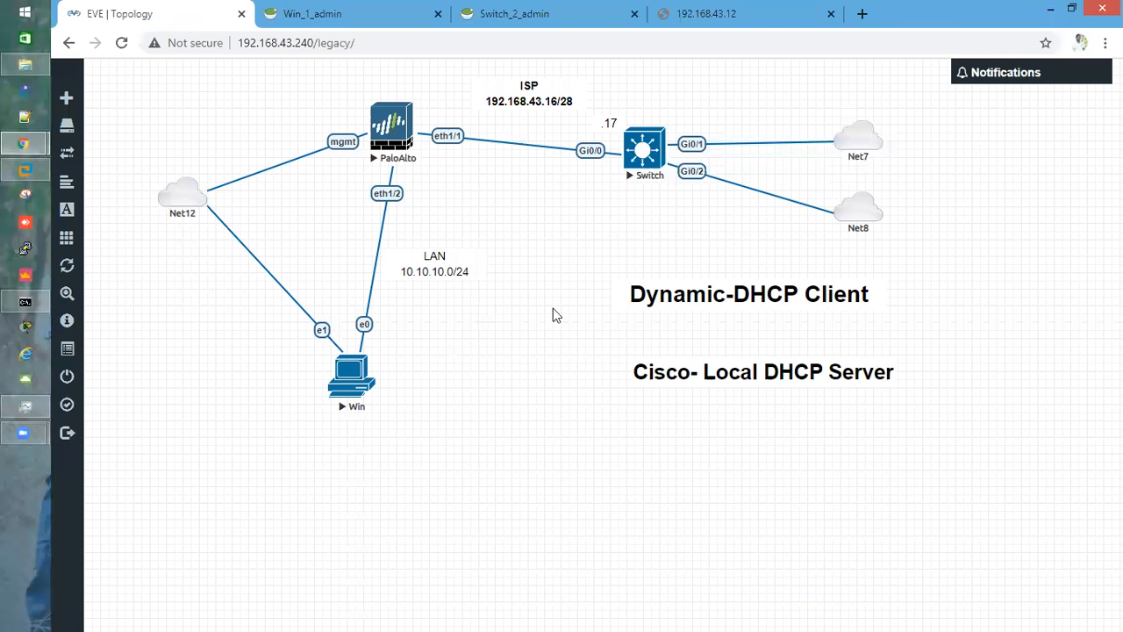
mouse_move(661, 297)
mouse_move(653, 373)
drag(652, 373, 648, 375)
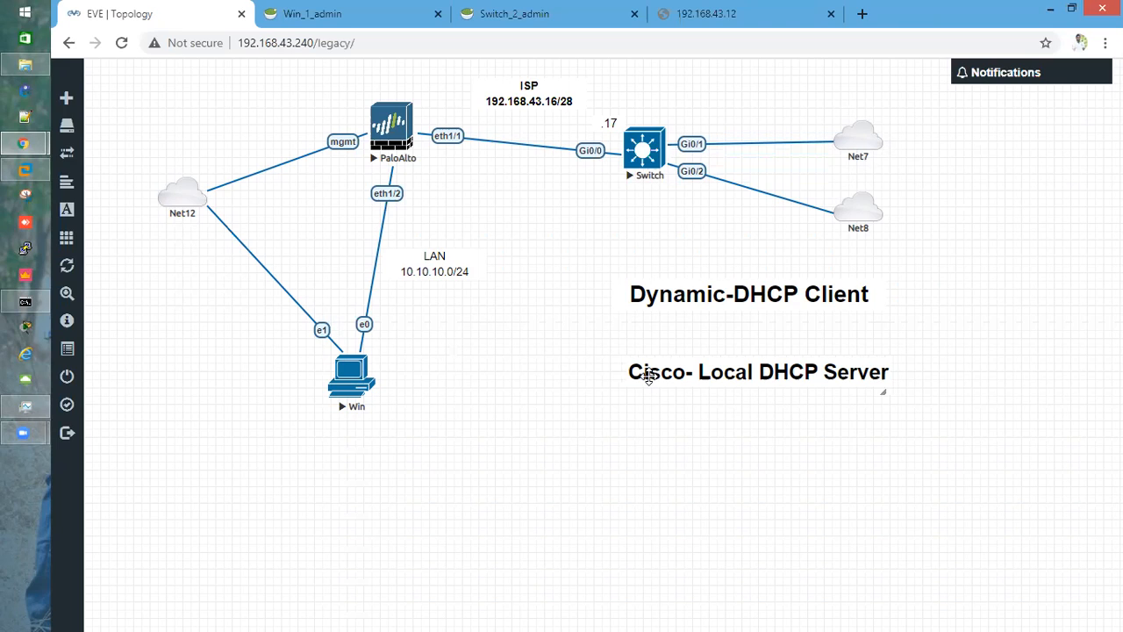